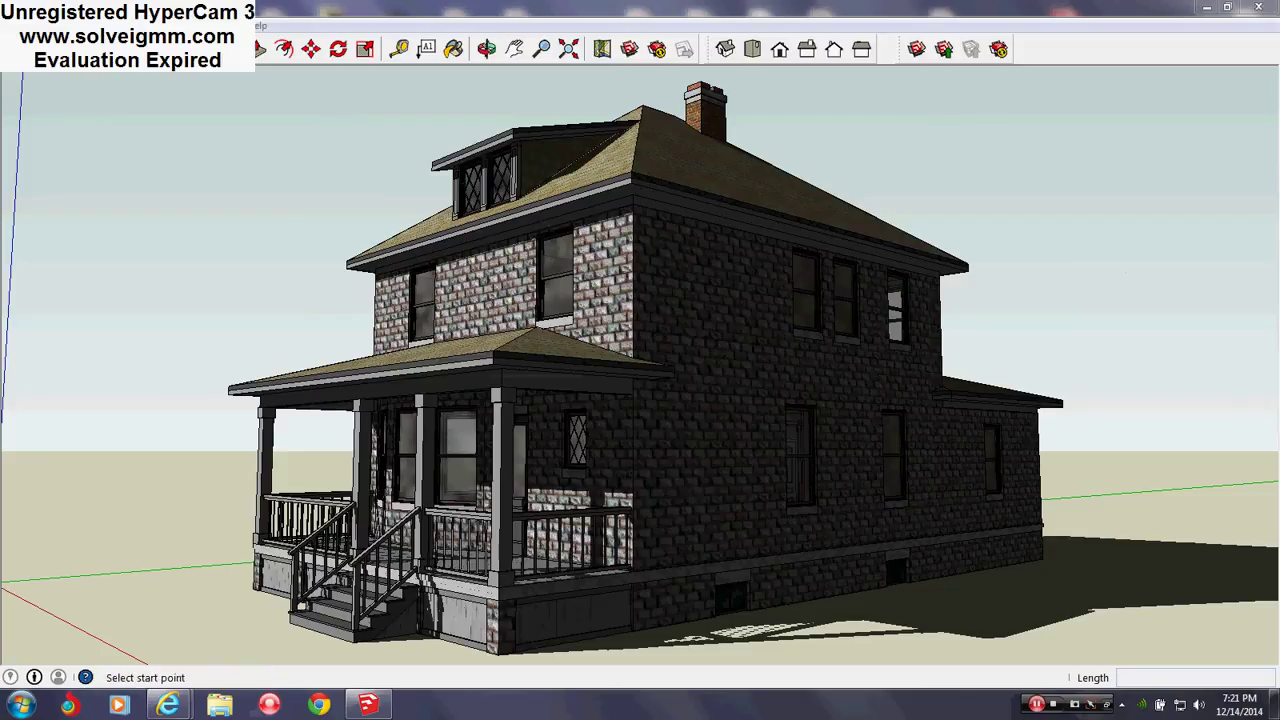
Switch shadows off in the Shadow Settings window so the brick walls are evenly lit
key("alt+w")
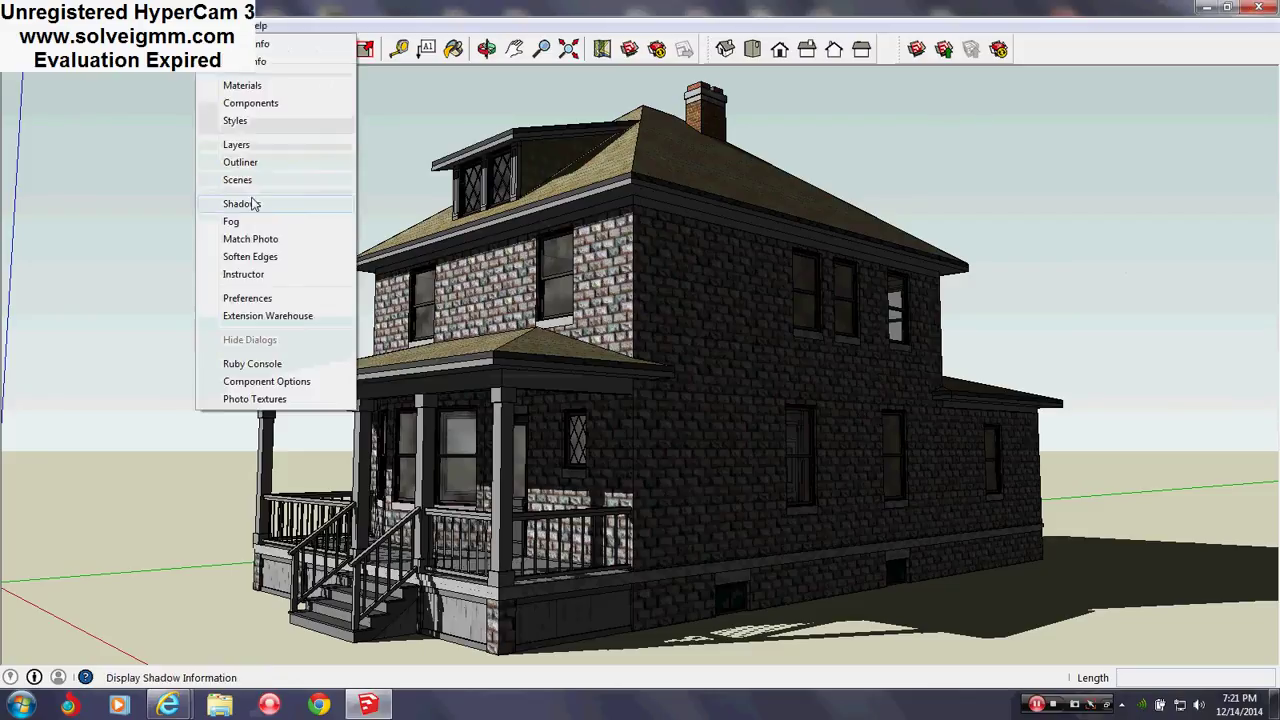
left_click(255, 204)
left_click(22, 74)
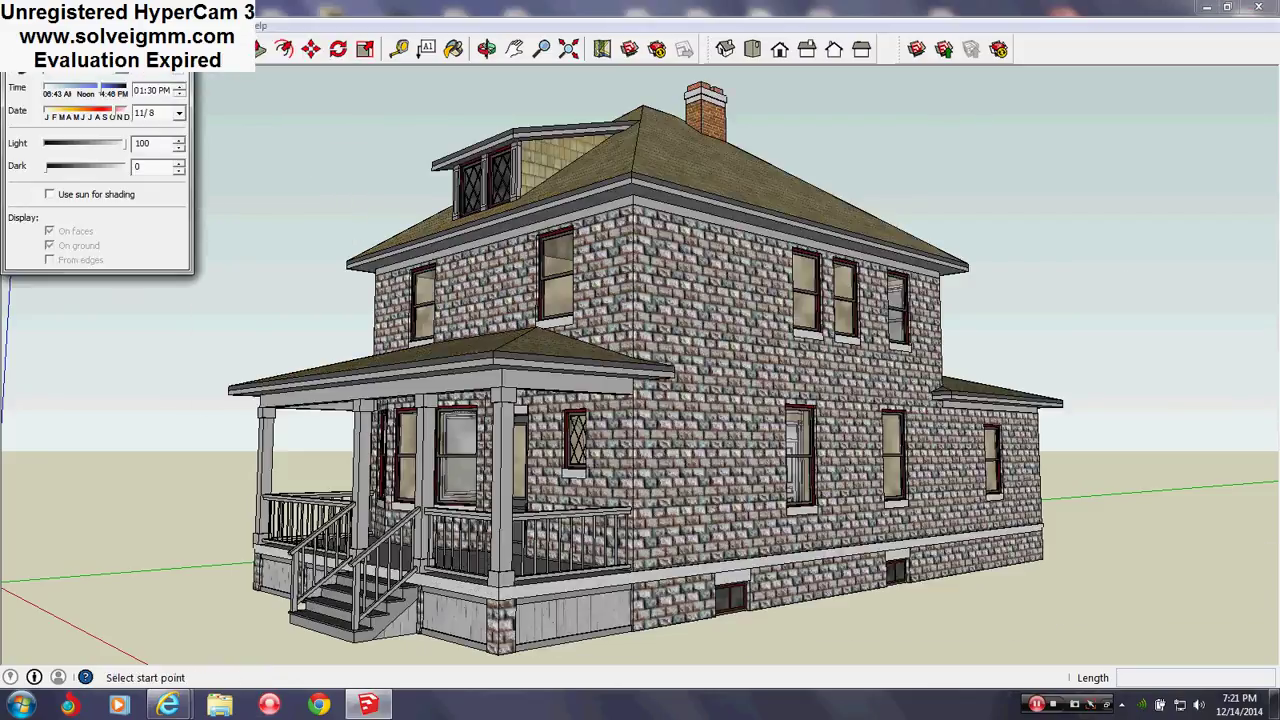
left_click(183, 64)
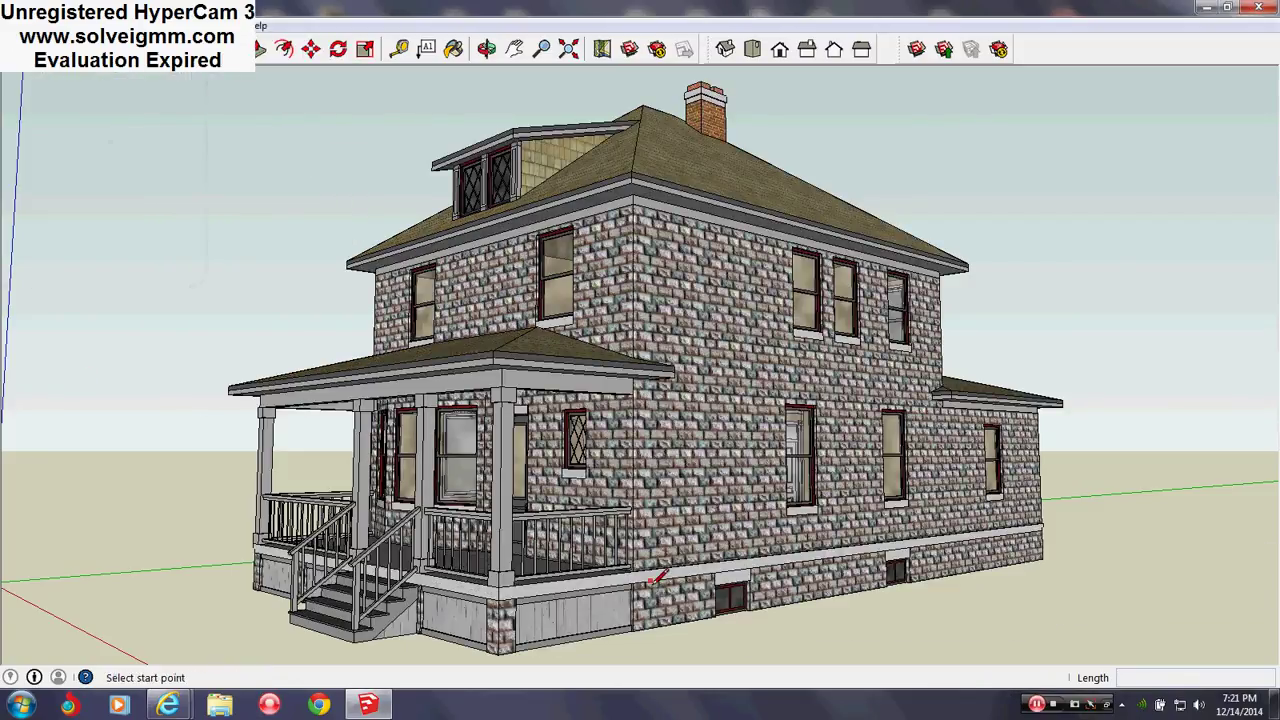
Orbit around the house to inspect the front, side walls, corners and porch stairs
left_click_drag(650, 590, 1140, 587)
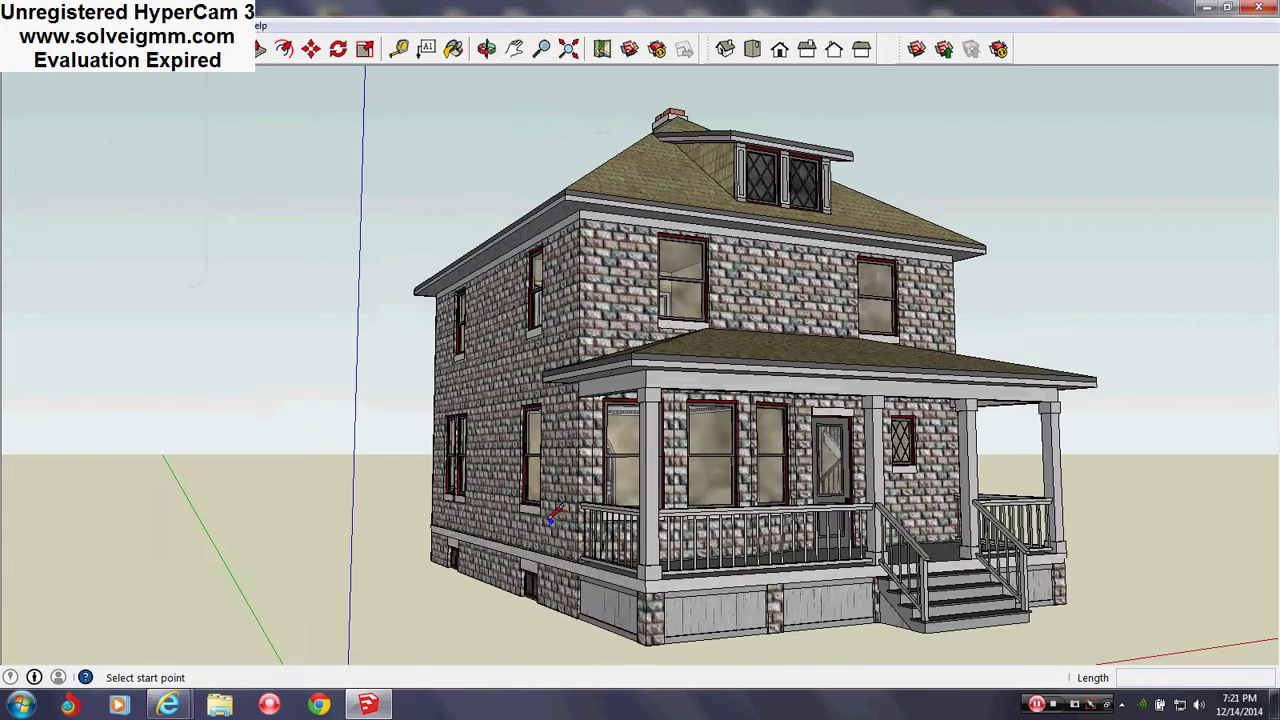
mouse_move(552, 517)
middle_mouse_down()
mouse_move(868, 527)
mouse_move(920, 507)
middle_mouse_up()
scroll(898, 512, "up", 2)
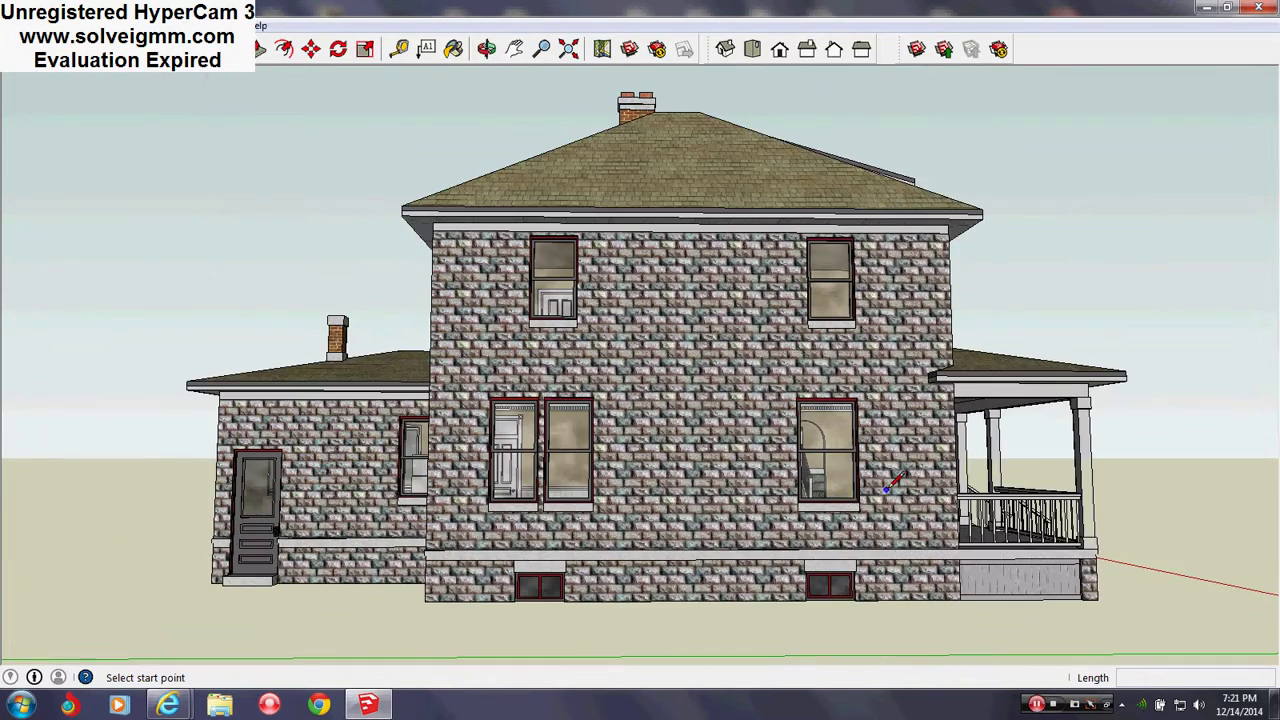
mouse_move(697, 418)
middle_mouse_down()
mouse_move(677, 426)
mouse_move(1008, 433)
middle_mouse_up()
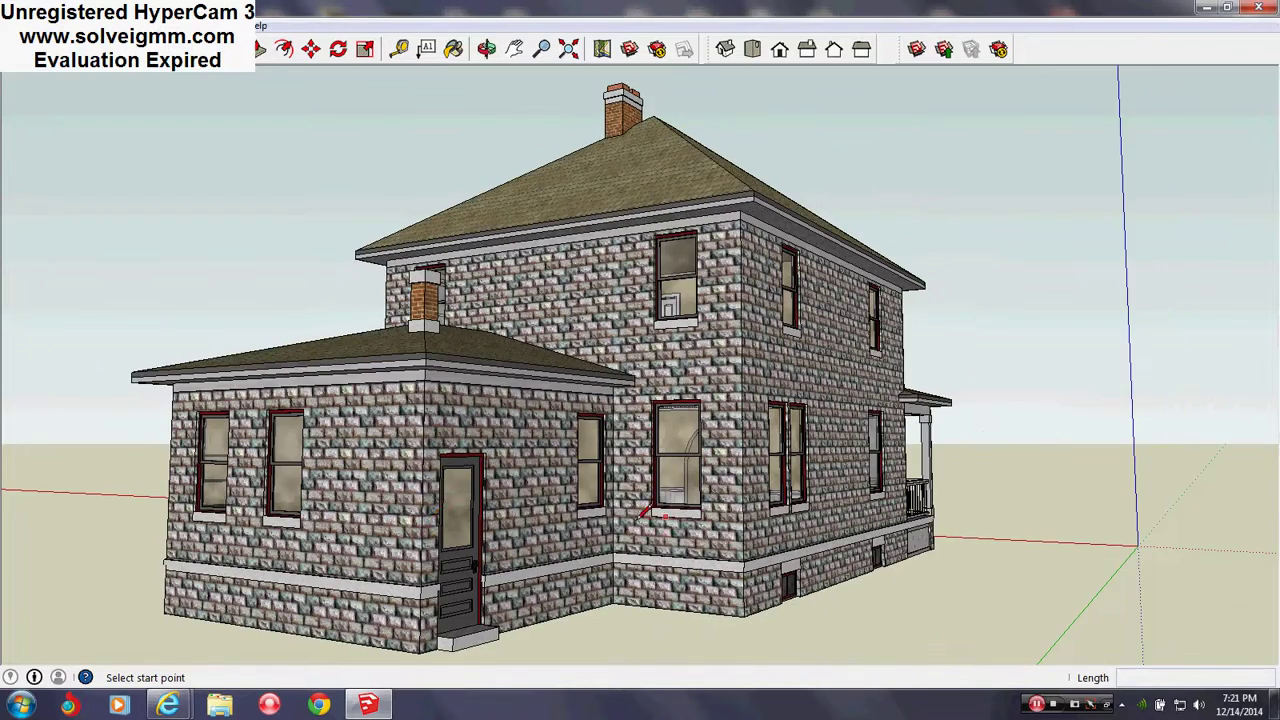
mouse_move(335, 512)
middle_mouse_down()
mouse_move(872, 520)
mouse_move(528, 523)
middle_mouse_up()
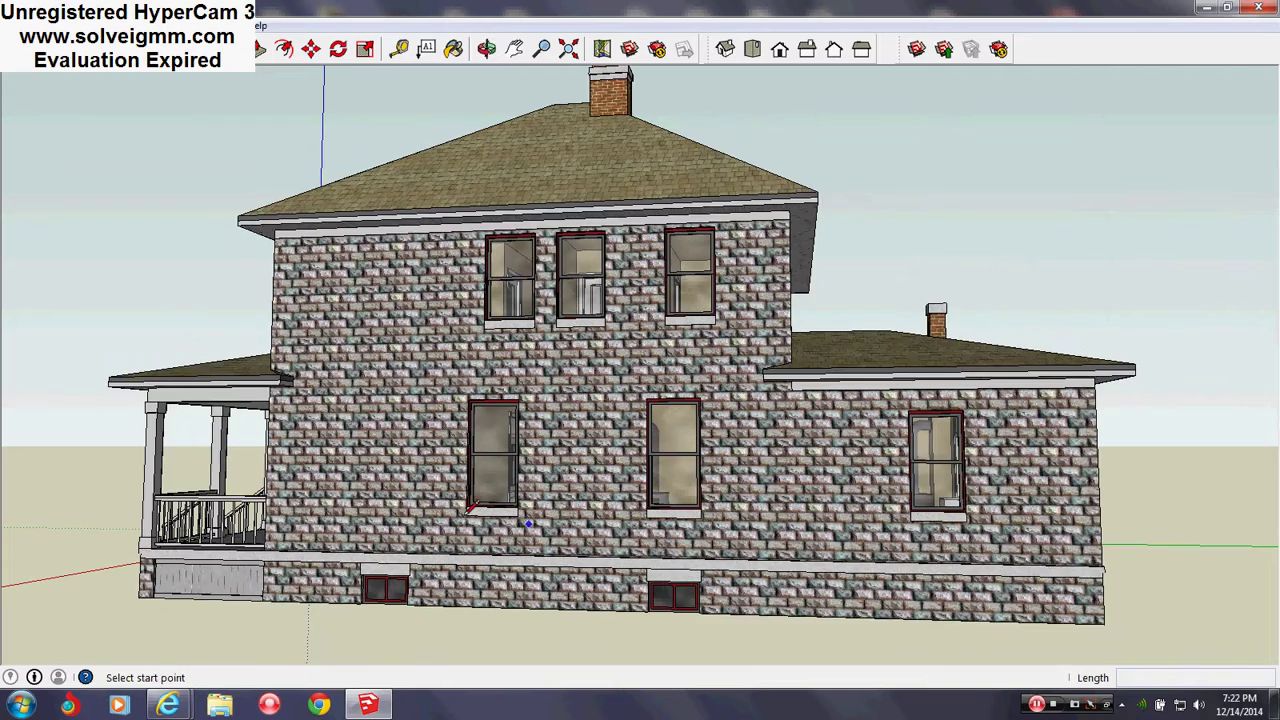
middle_click_drag(309, 515, 954, 517)
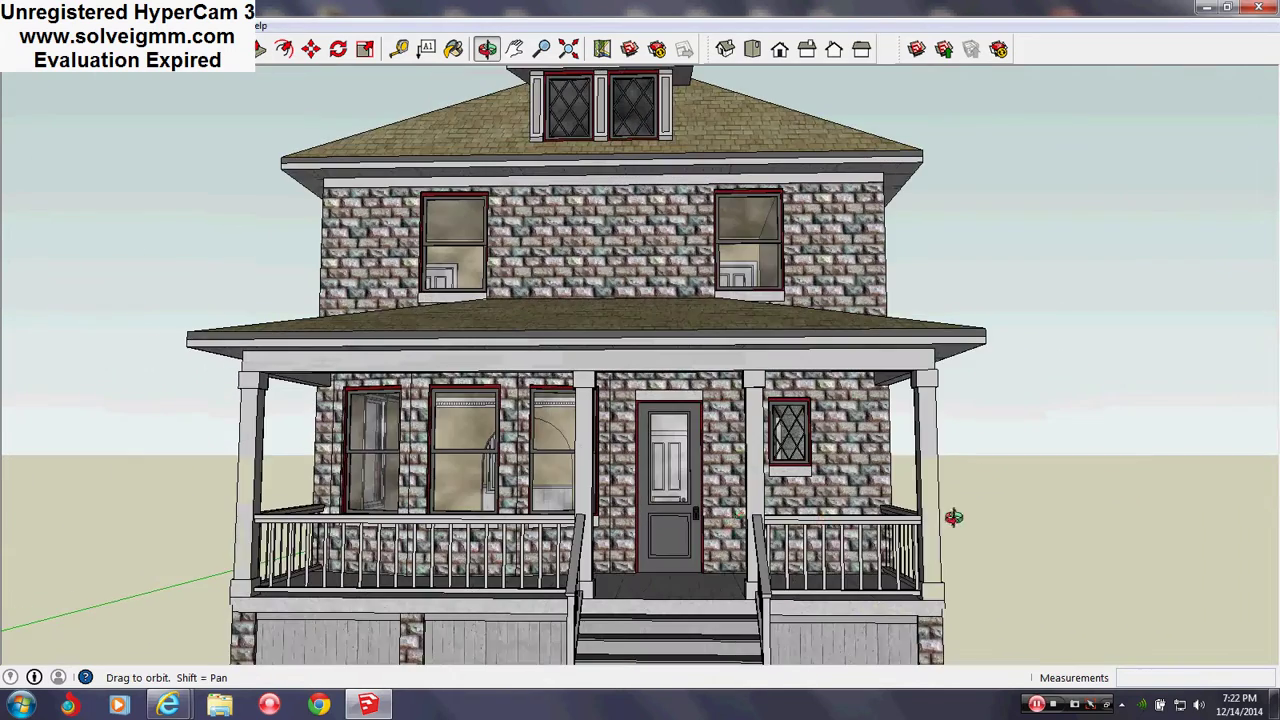
scroll(714, 516, "down", 2)
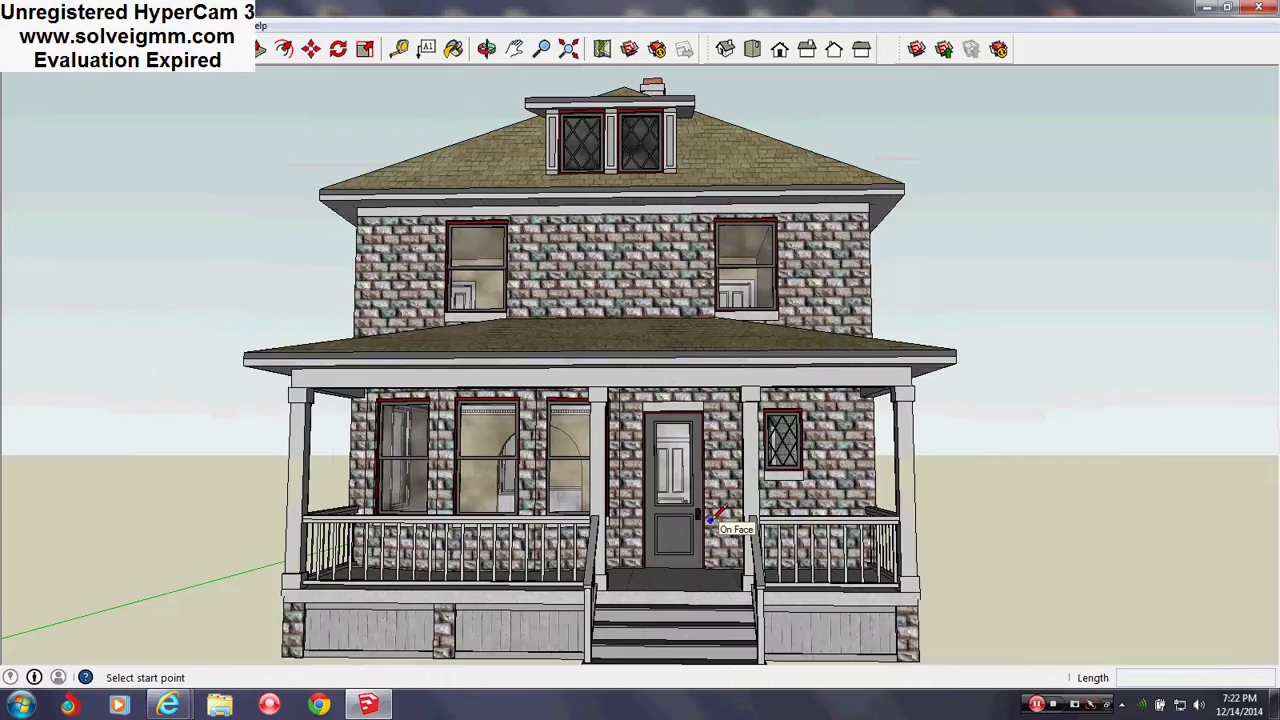
Look down on the roof, then come round to an eye-level view of the front porch
mouse_move(714, 516)
middle_mouse_down()
mouse_move(966, 482)
mouse_move(391, 563)
mouse_move(280, 553)
middle_mouse_up()
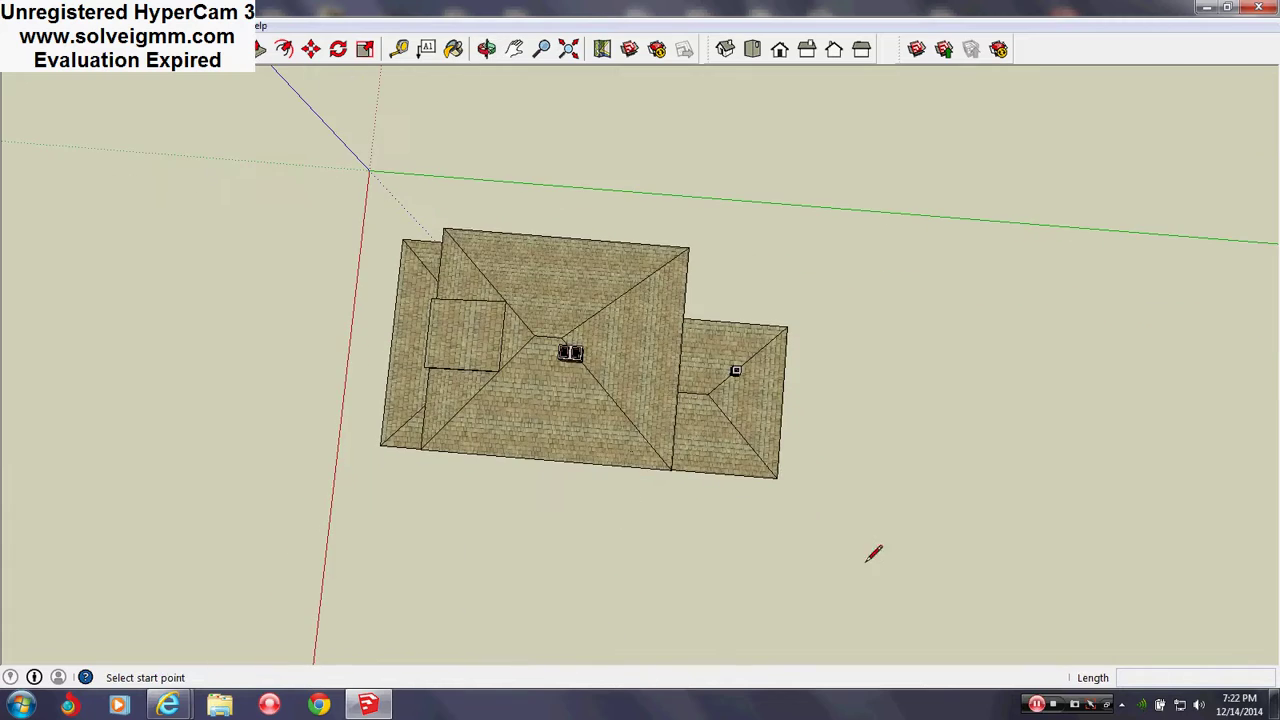
middle_click_drag(867, 560, 644, 264)
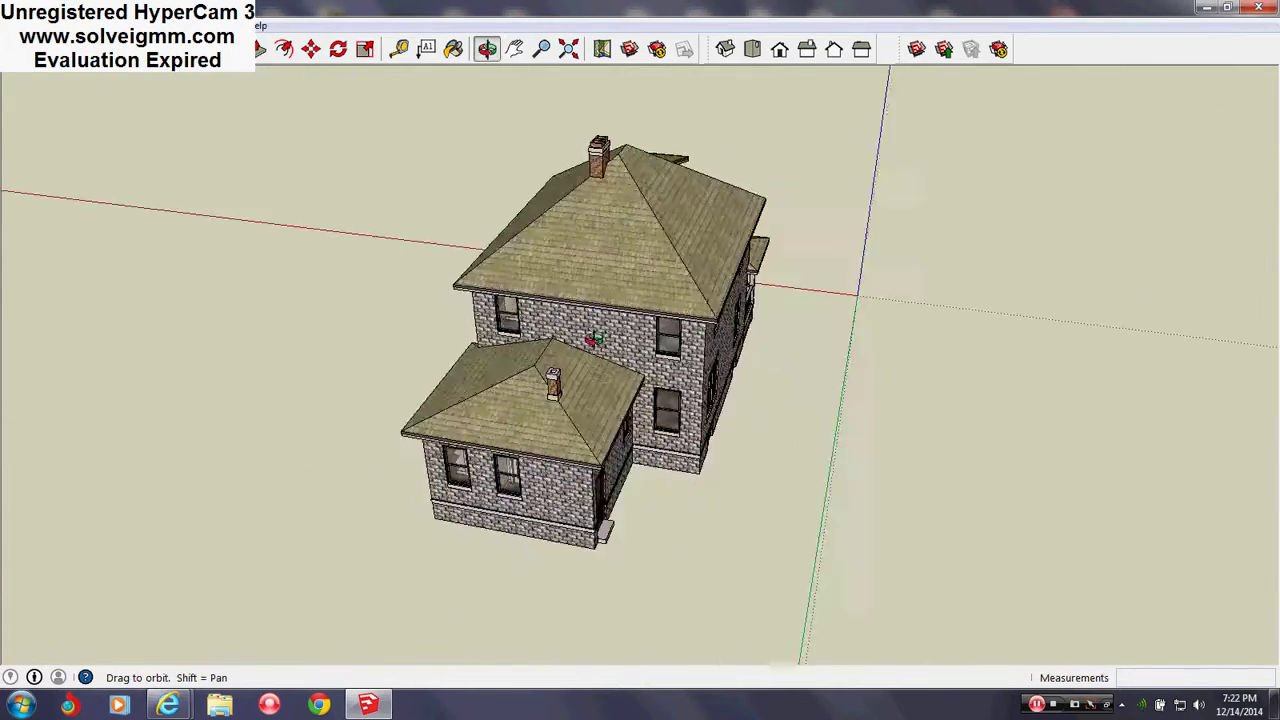
middle_click_drag(593, 340, 357, 320)
mouse_move(937, 337)
middle_mouse_down()
mouse_move(443, 366)
mouse_move(140, 298)
middle_mouse_up()
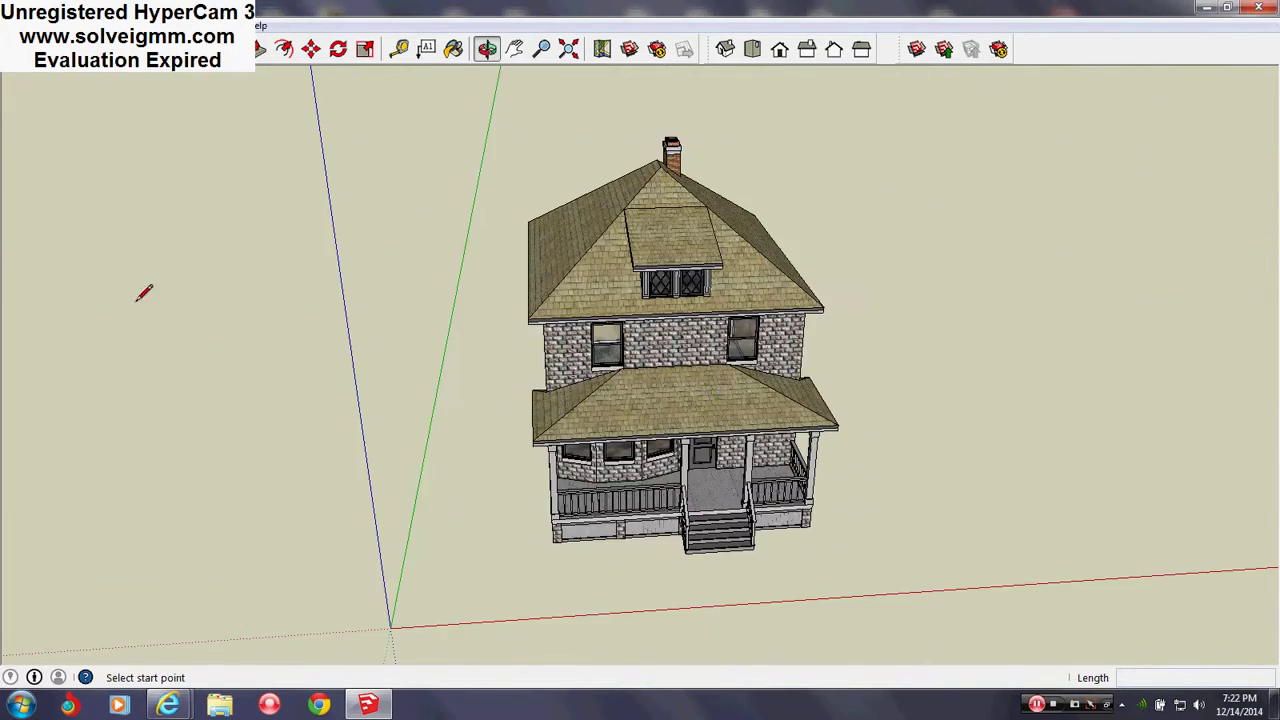
mouse_move(710, 396)
middle_mouse_down()
mouse_move(720, 391)
mouse_move(697, 354)
mouse_move(575, 285)
middle_mouse_up()
Zoom through the porch windows into the room with the arched doorway and stove
scroll(572, 345, "up", 3)
scroll(572, 345, "up", 3)
scroll(550, 300, "up", 3)
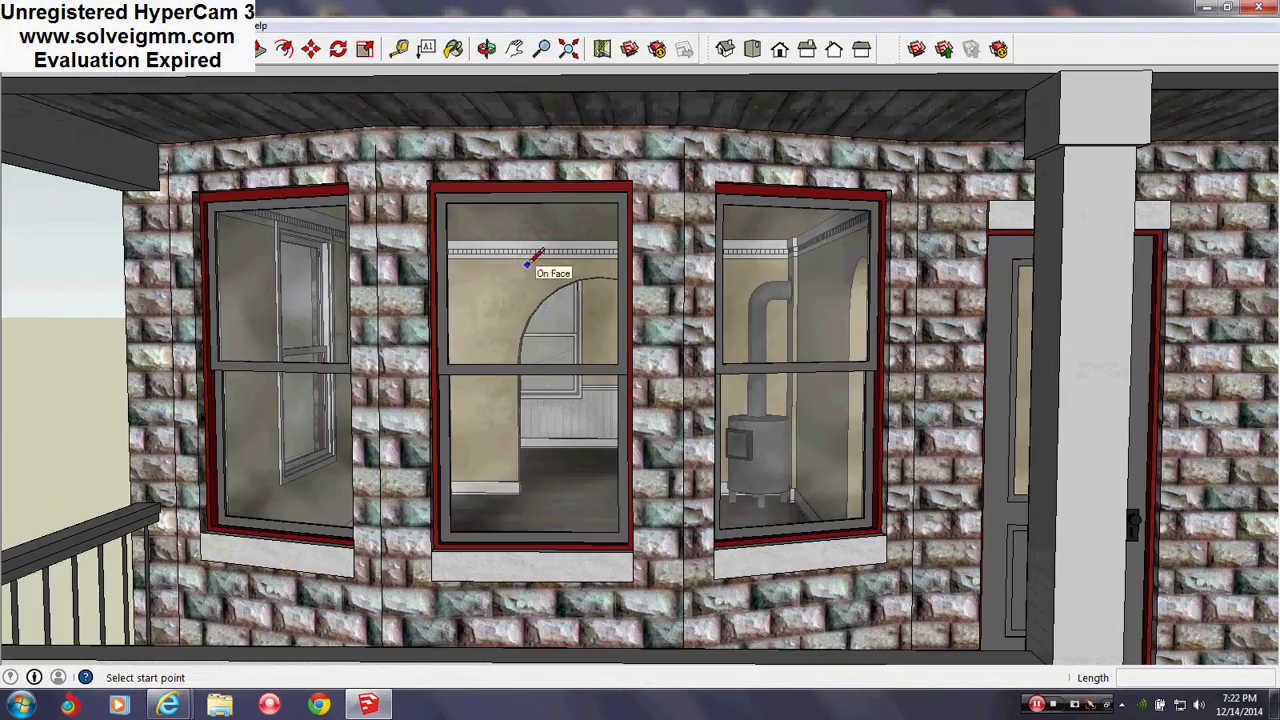
scroll(531, 296, "up", 3)
scroll(566, 297, "up", 3)
scroll(557, 297, "up", 3)
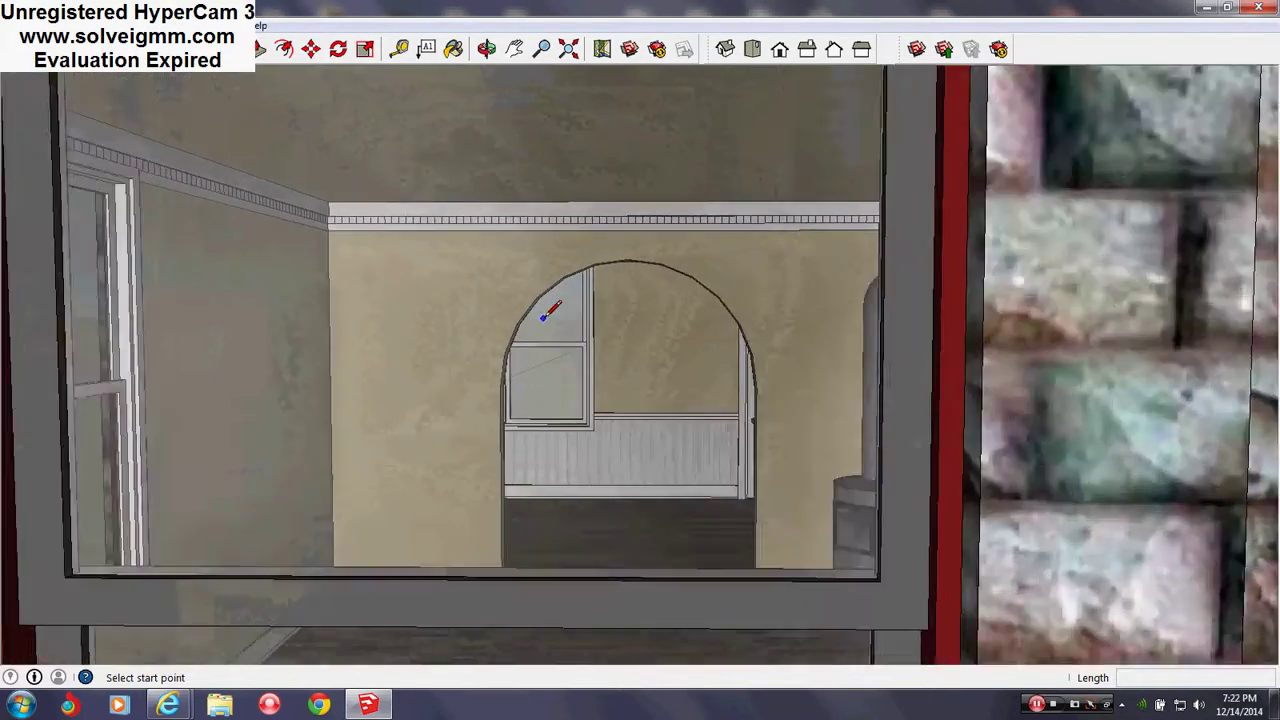
scroll(557, 297, "up", 2)
mouse_move(557, 297)
middle_mouse_down()
mouse_move(592, 371)
mouse_move(663, 331)
mouse_move(840, 377)
mouse_move(471, 323)
middle_mouse_up()
scroll(471, 310, "down", 2)
scroll(471, 300, "down", 2)
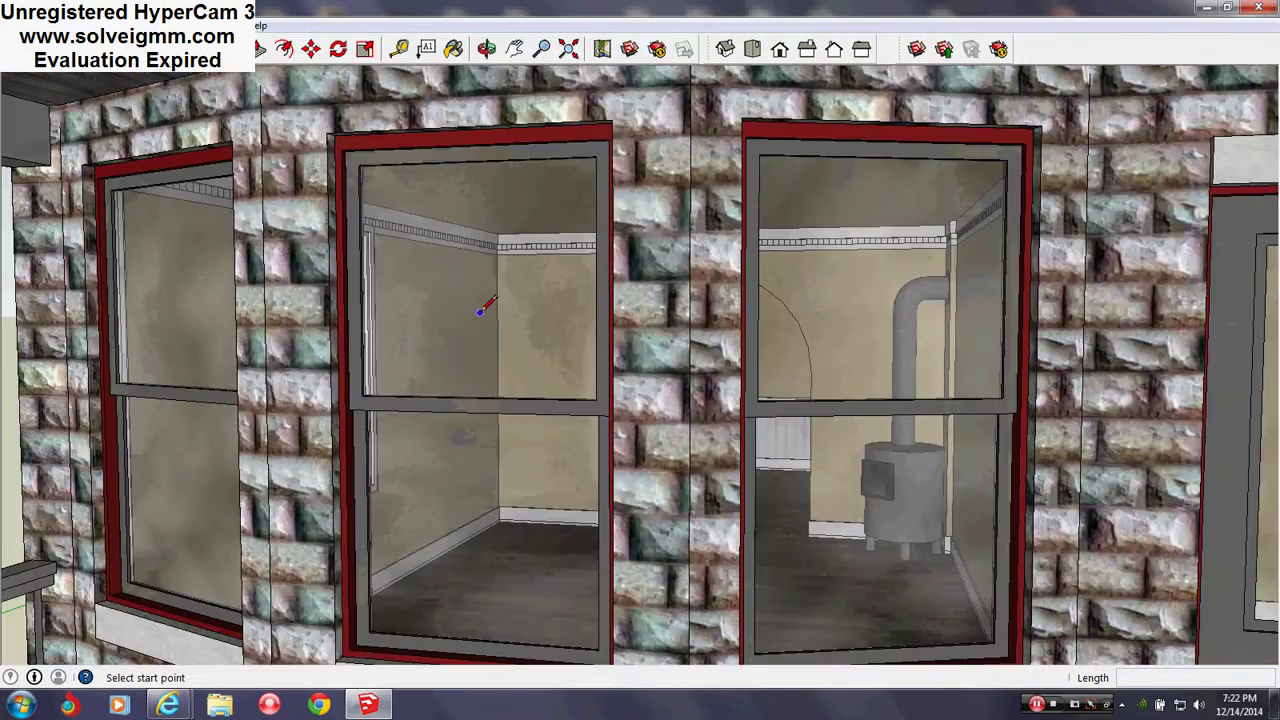
scroll(480, 313, "down", 2)
scroll(983, 360, "up", 3)
scroll(700, 371, "up", 3)
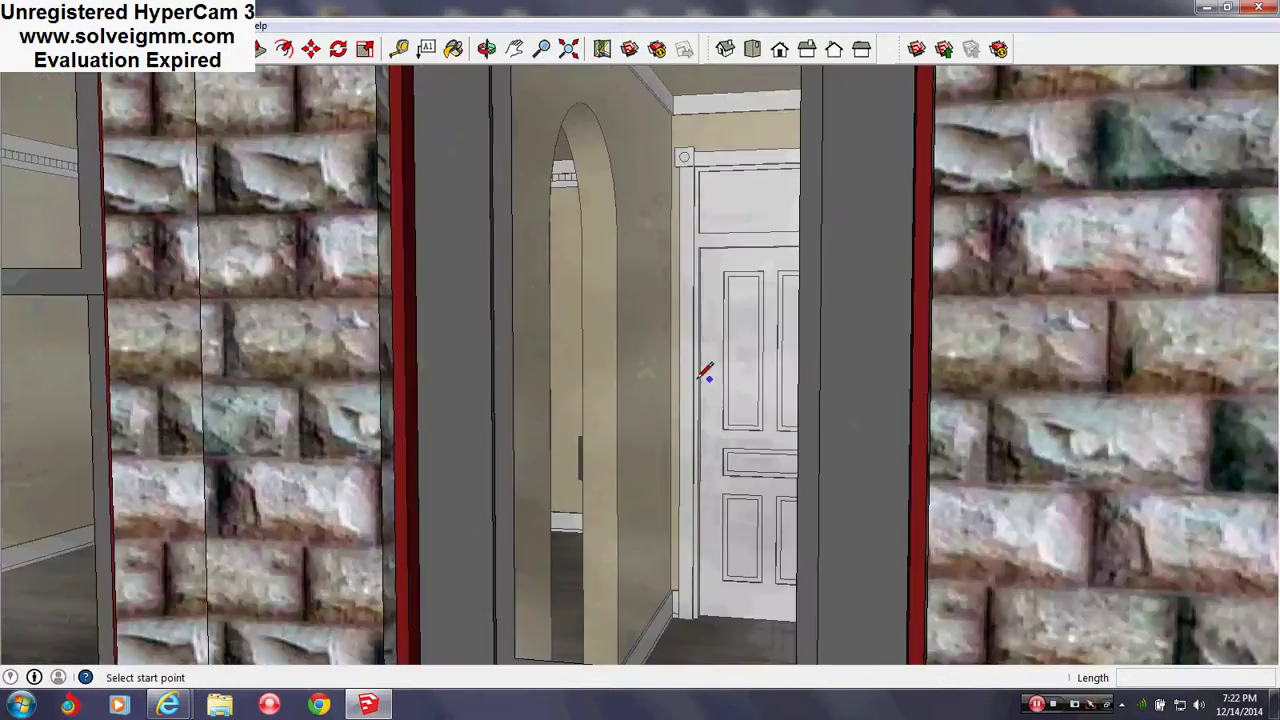
scroll(831, 414, "up", 2)
Look toward the interior door and stair railing, then around the arch and wainscoted room
mouse_move(831, 414)
middle_mouse_down()
mouse_move(933, 398)
mouse_move(986, 317)
mouse_move(1063, 317)
mouse_move(1097, 442)
mouse_move(677, 321)
mouse_move(660, 337)
mouse_move(821, 302)
mouse_move(522, 281)
mouse_move(520, 327)
mouse_move(634, 343)
mouse_move(856, 327)
middle_mouse_up()
scroll(677, 321, "down", 5)
scroll(686, 330, "down", 3)
scroll(850, 290, "up", 5)
scroll(850, 290, "up", 3)
scroll(766, 306, "up", 3)
scroll(694, 314, "up", 2)
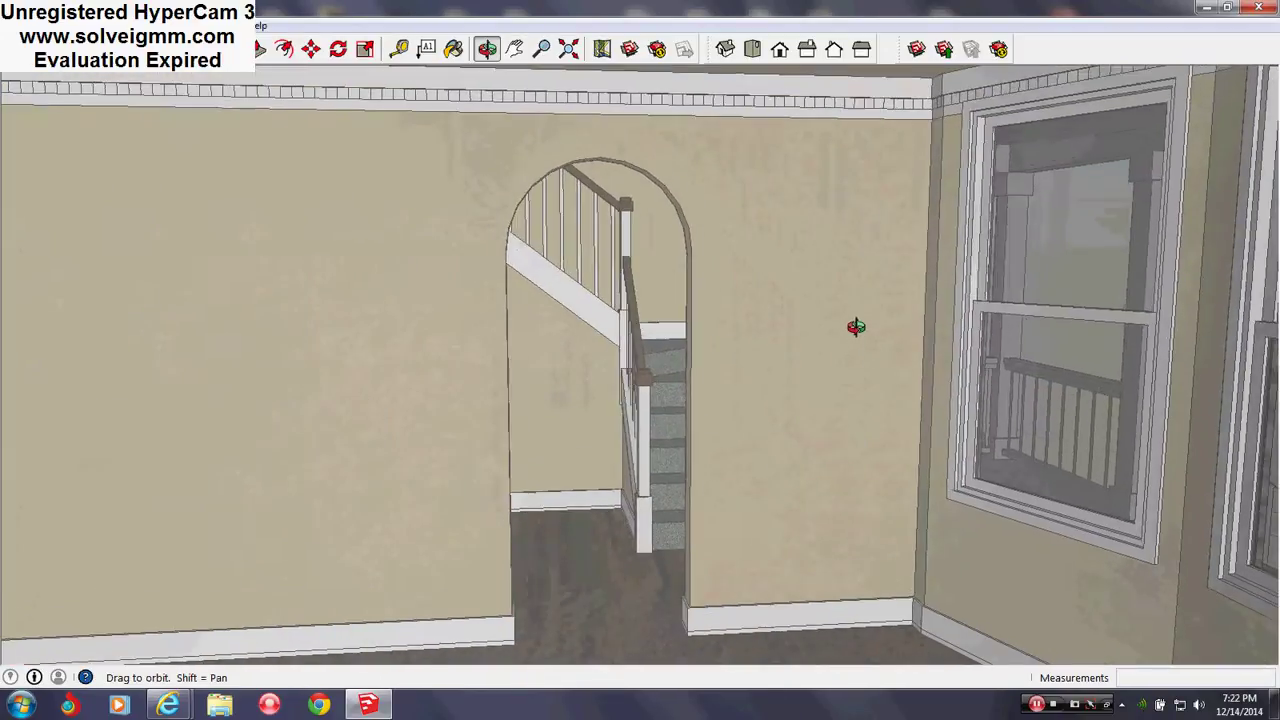
scroll(790, 335, "down", 2)
scroll(737, 323, "down", 2)
scroll(771, 323, "down", 2)
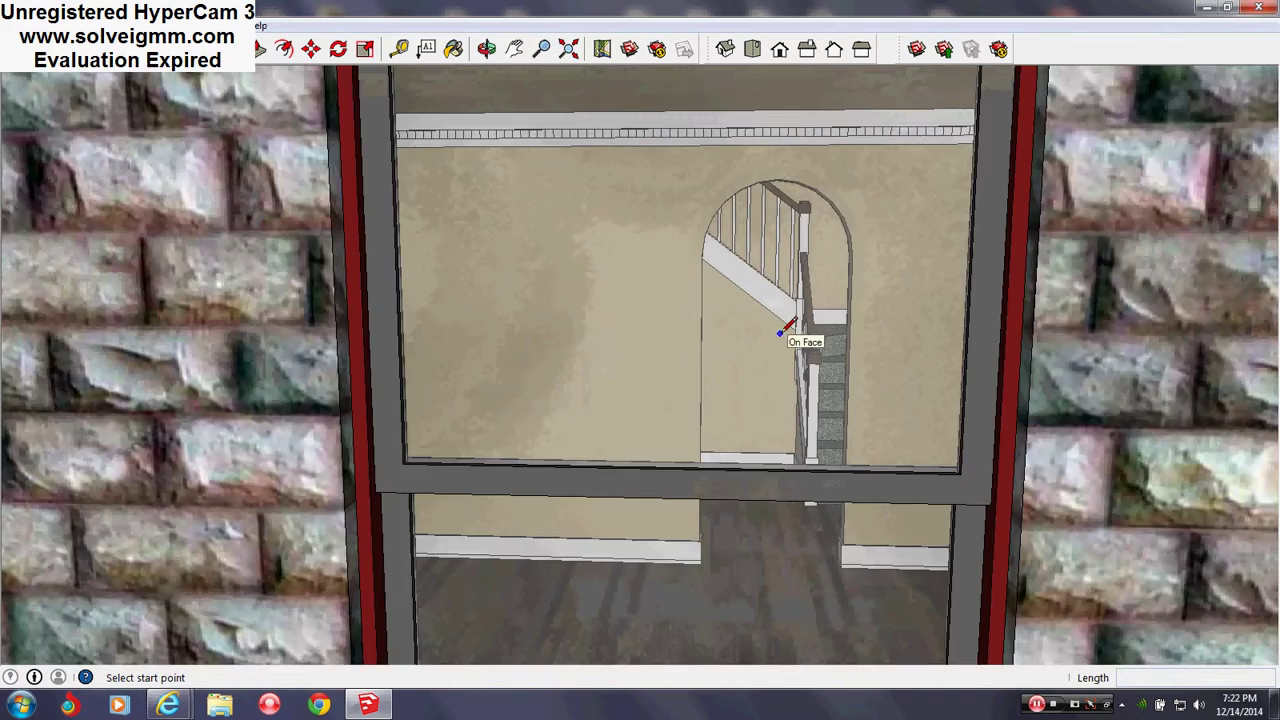
scroll(789, 323, "down", 2)
scroll(785, 330, "down", 3)
scroll(866, 403, "down", 3)
scroll(766, 394, "down", 2)
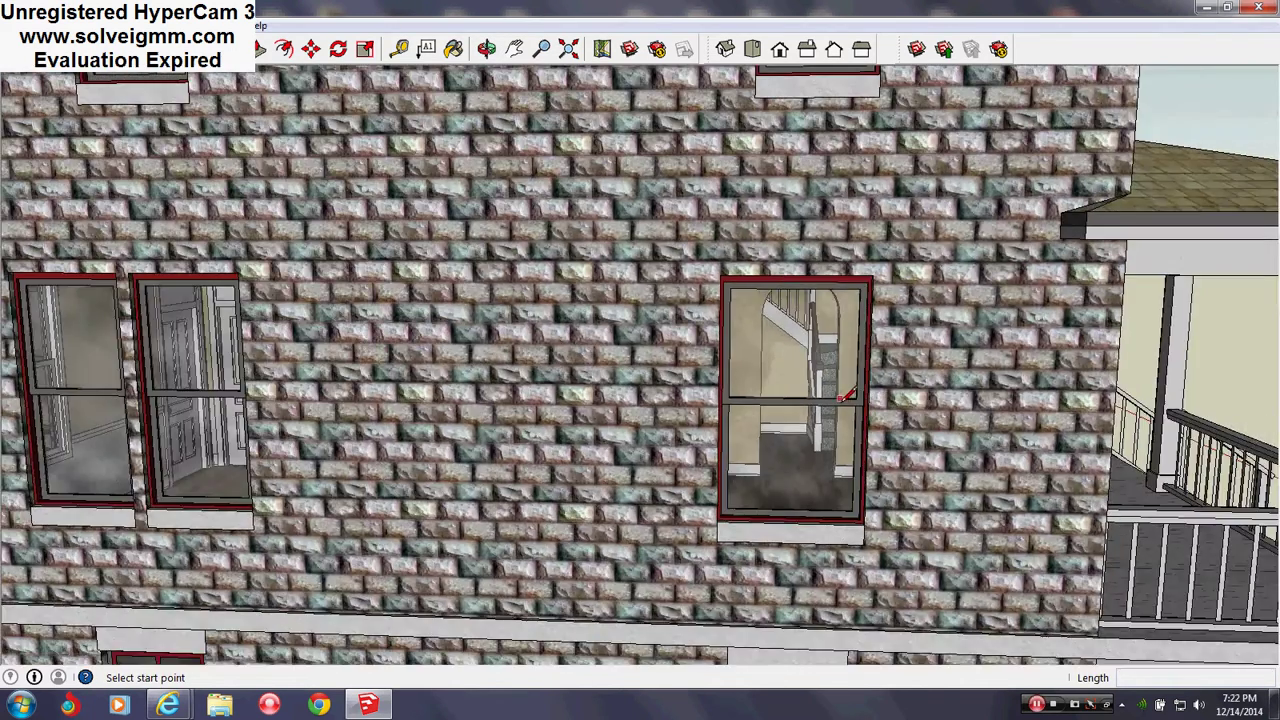
scroll(280, 397, "down", 1)
scroll(280, 397, "up", 3)
scroll(266, 460, "up", 3)
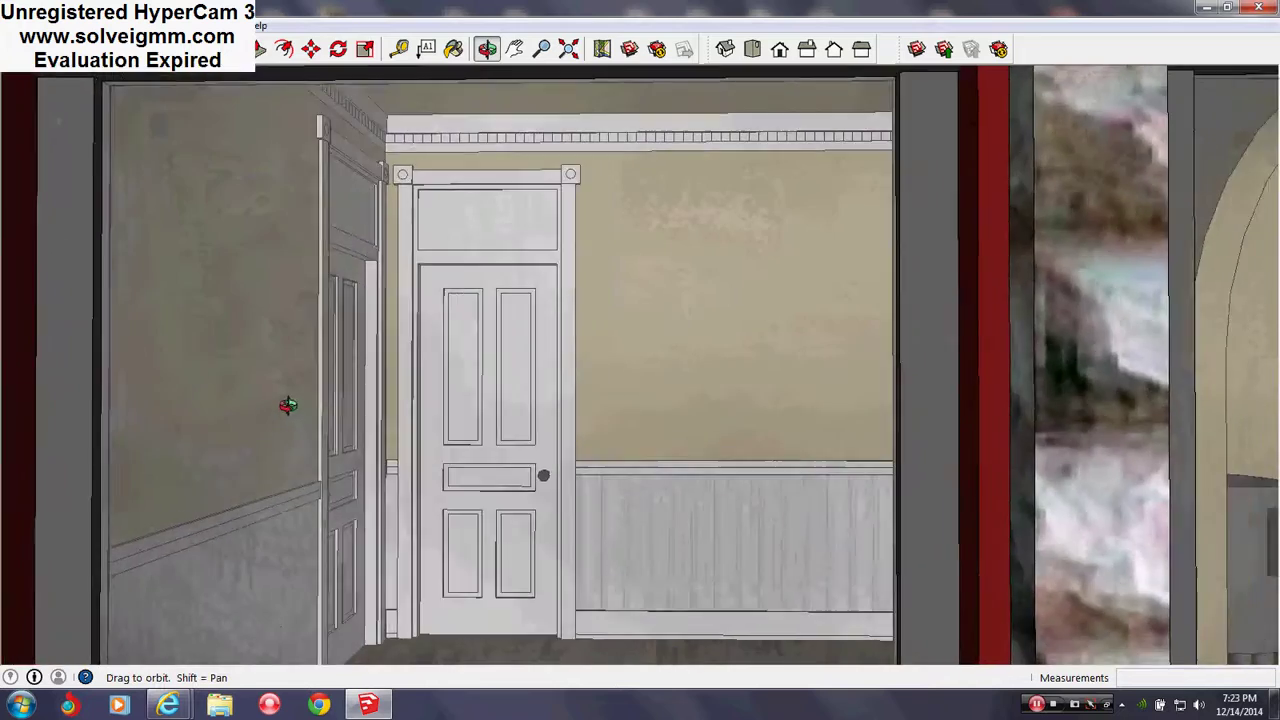
left_click_drag(288, 405, 482, 418)
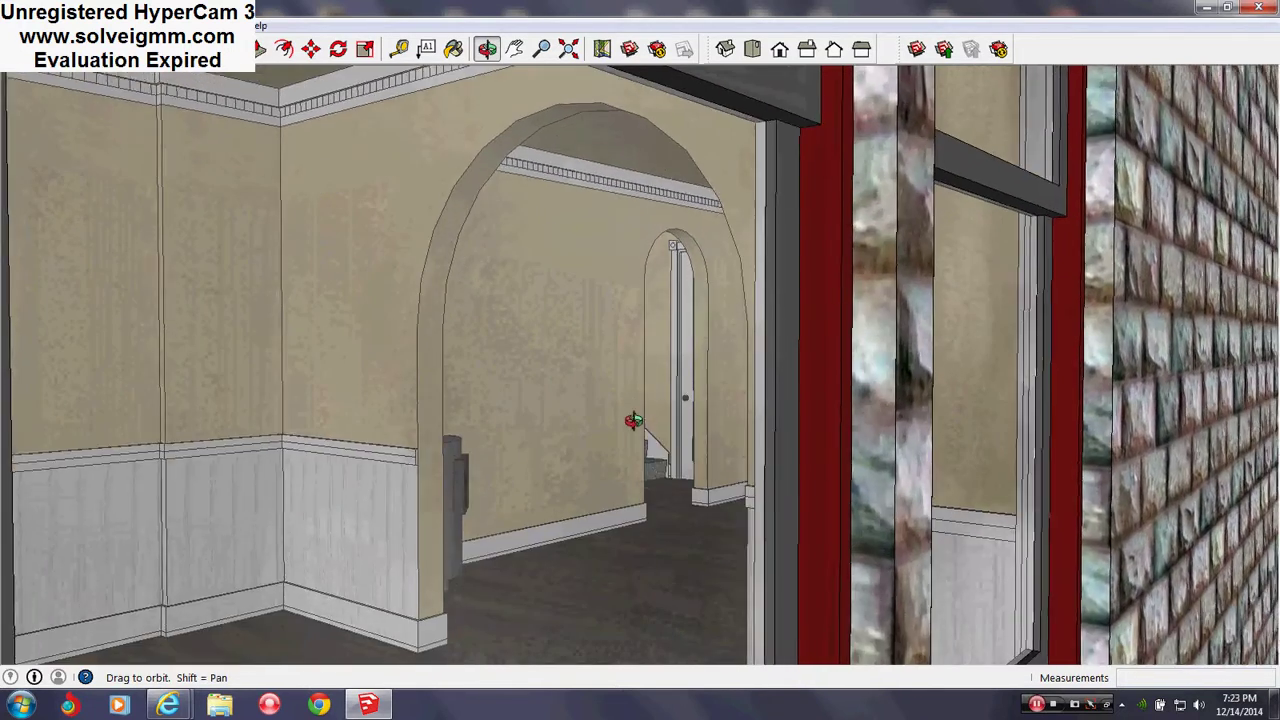
left_click_drag(634, 420, 320, 463)
Zoom through the front door to the arched opening and circle the staircase
key("l")
scroll(741, 450, "down", 5)
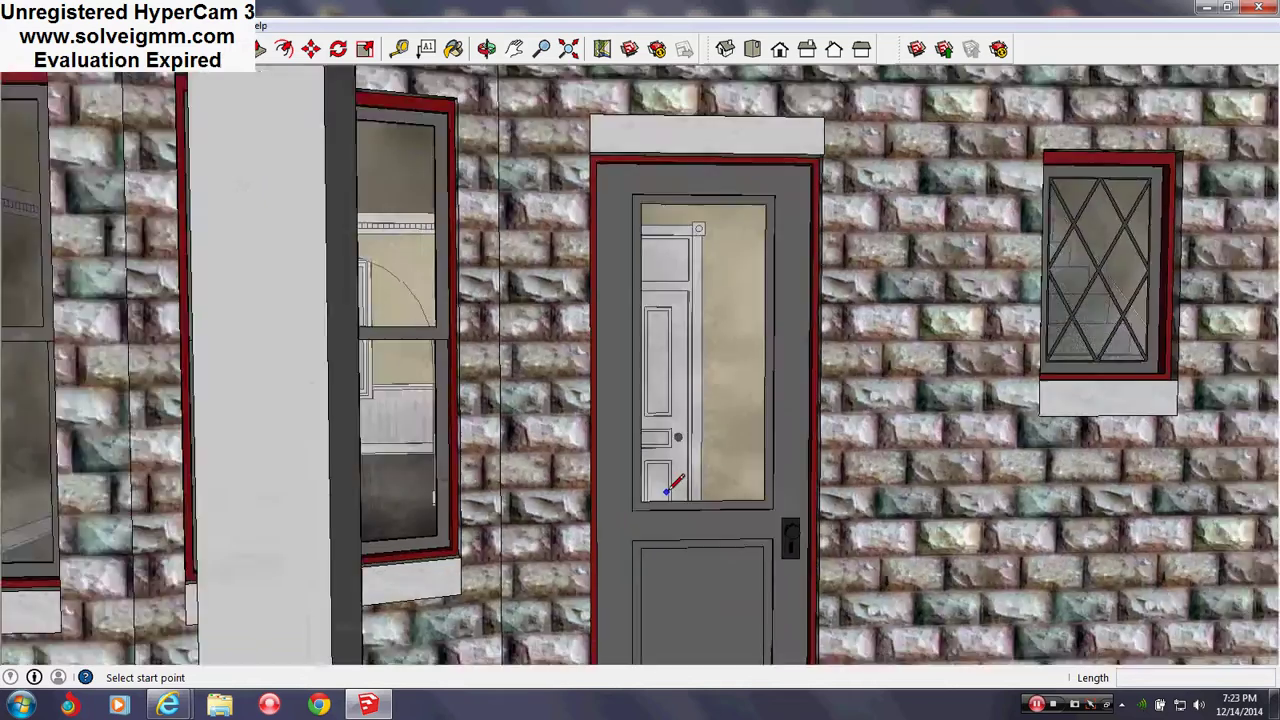
scroll(667, 488, "up", 5)
scroll(600, 400, "up", 5)
scroll(460, 242, "up", 3)
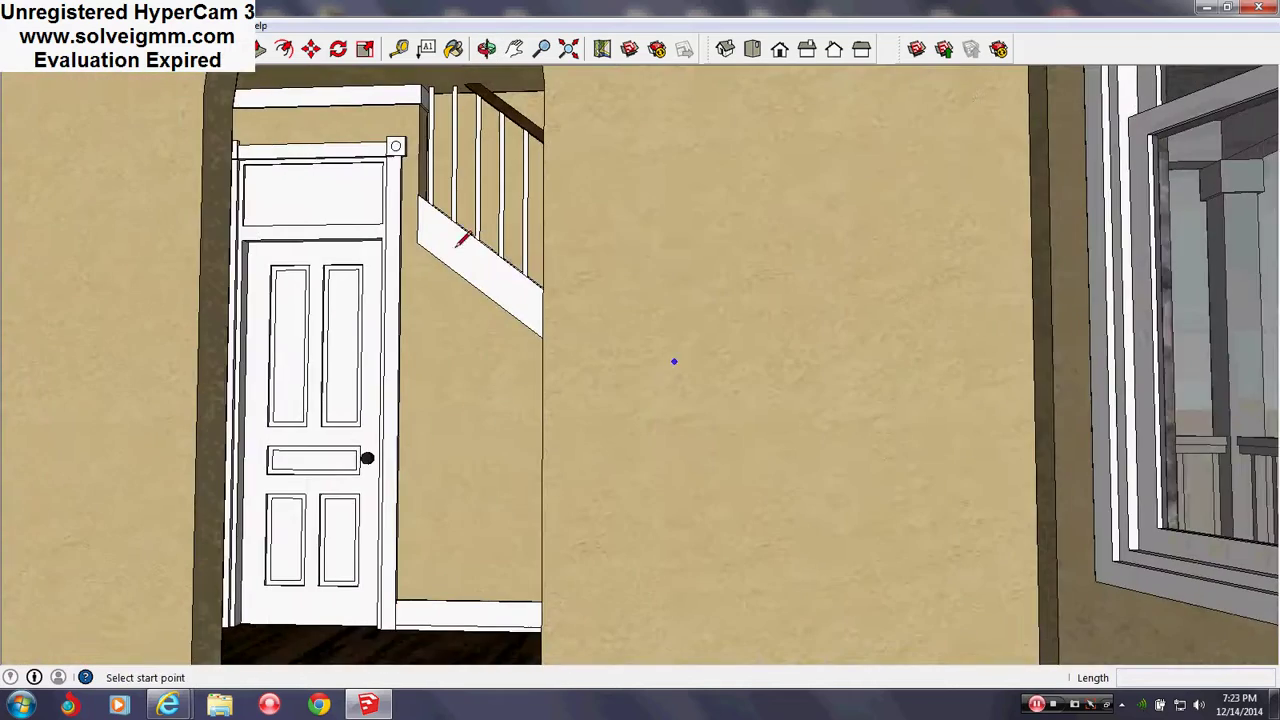
middle_click_drag(285, 289, 547, 362)
scroll(876, 287, "up", 3)
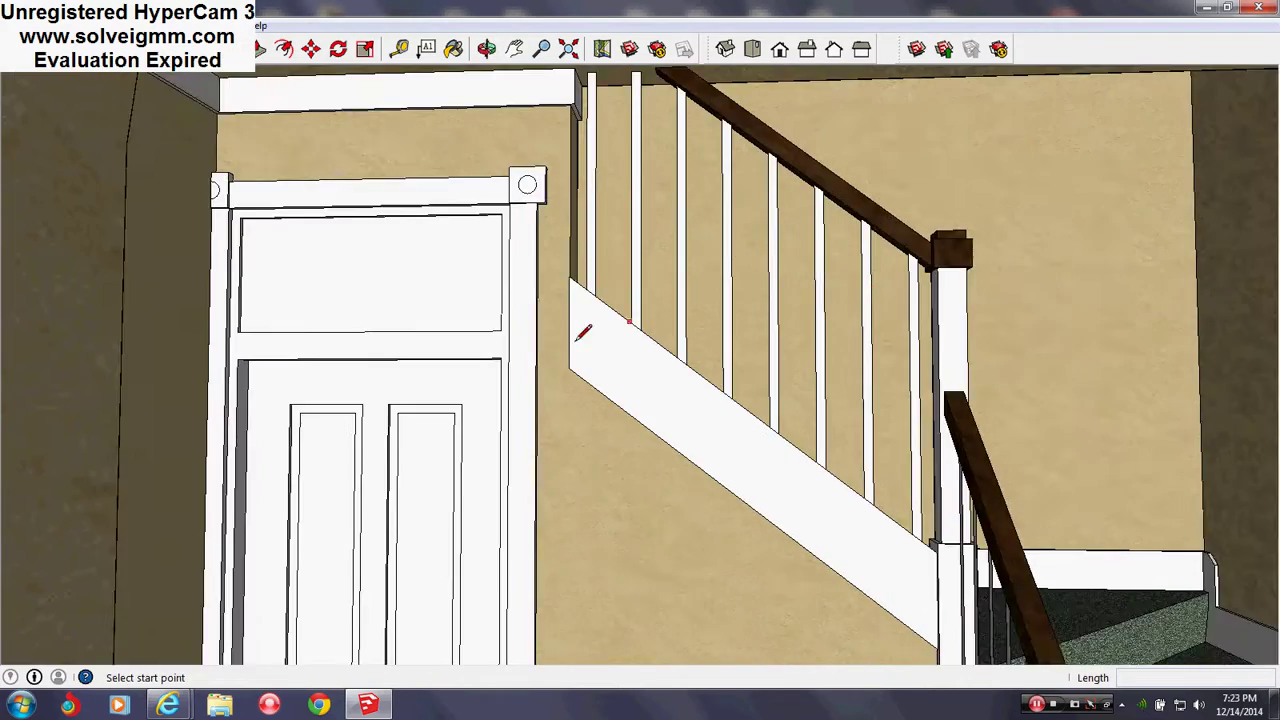
mouse_move(876, 287)
middle_mouse_down()
mouse_move(350, 312)
mouse_move(471, 528)
mouse_move(380, 486)
mouse_move(163, 489)
middle_mouse_up()
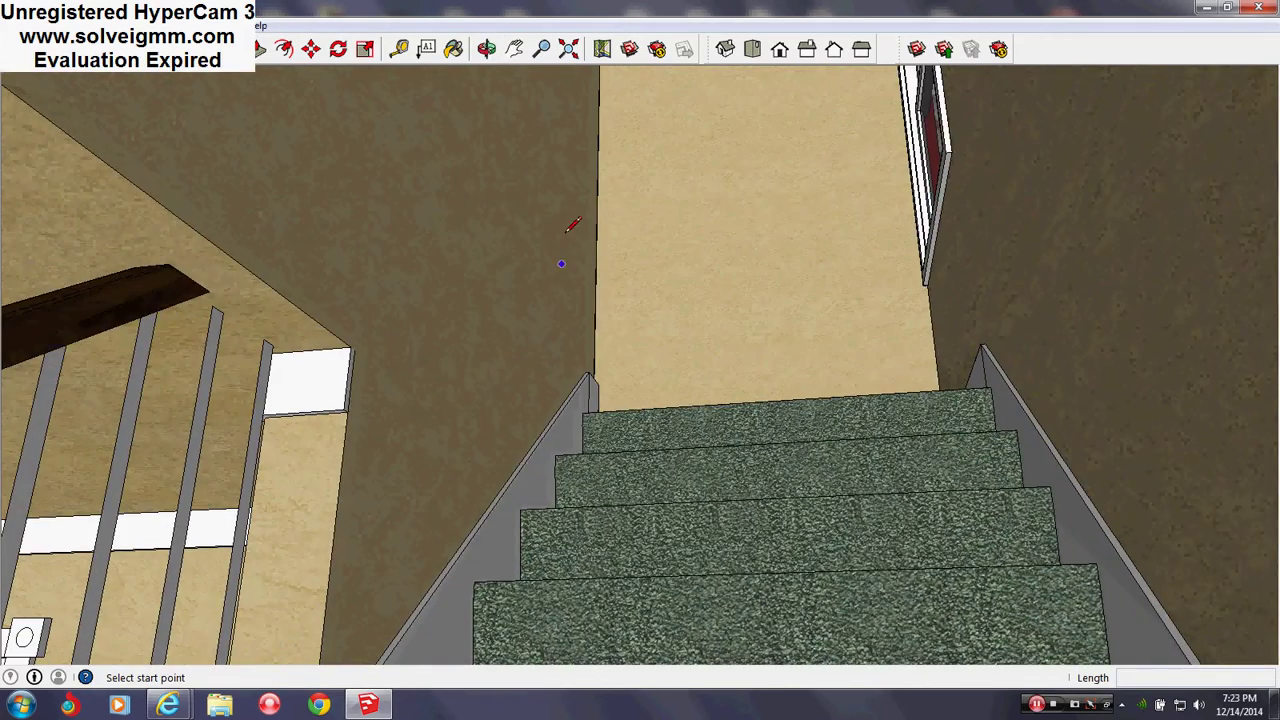
Go up the carpeted stairs and face the upstairs hallway with its white doors
scroll(766, 183, "up", 3)
scroll(731, 200, "up", 3)
scroll(671, 360, "up", 3)
mouse_move(671, 360)
middle_mouse_down()
mouse_move(452, 456)
mouse_move(751, 420)
middle_mouse_up()
scroll(711, 471, "down", 3)
mouse_move(711, 471)
middle_mouse_down()
mouse_move(160, 440)
mouse_move(70, 464)
mouse_move(215, 478)
middle_mouse_up()
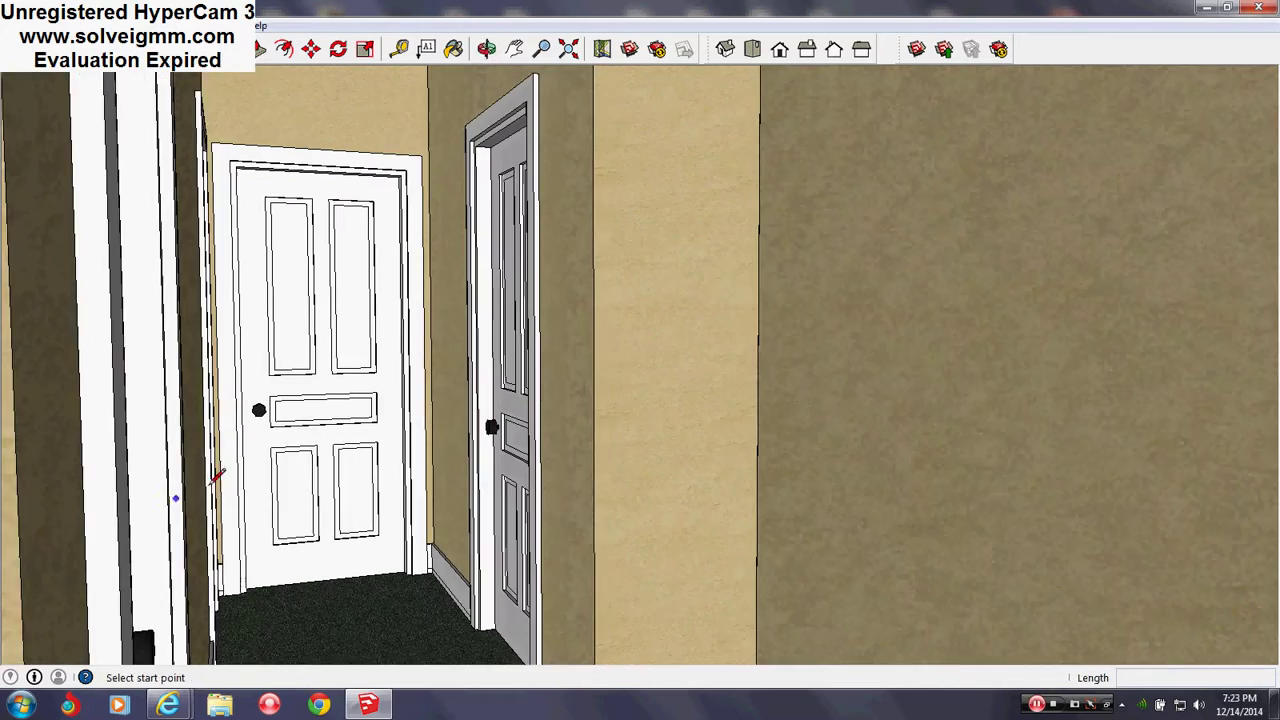
mouse_move(848, 492)
middle_mouse_down()
mouse_move(803, 263)
mouse_move(797, 557)
middle_mouse_up()
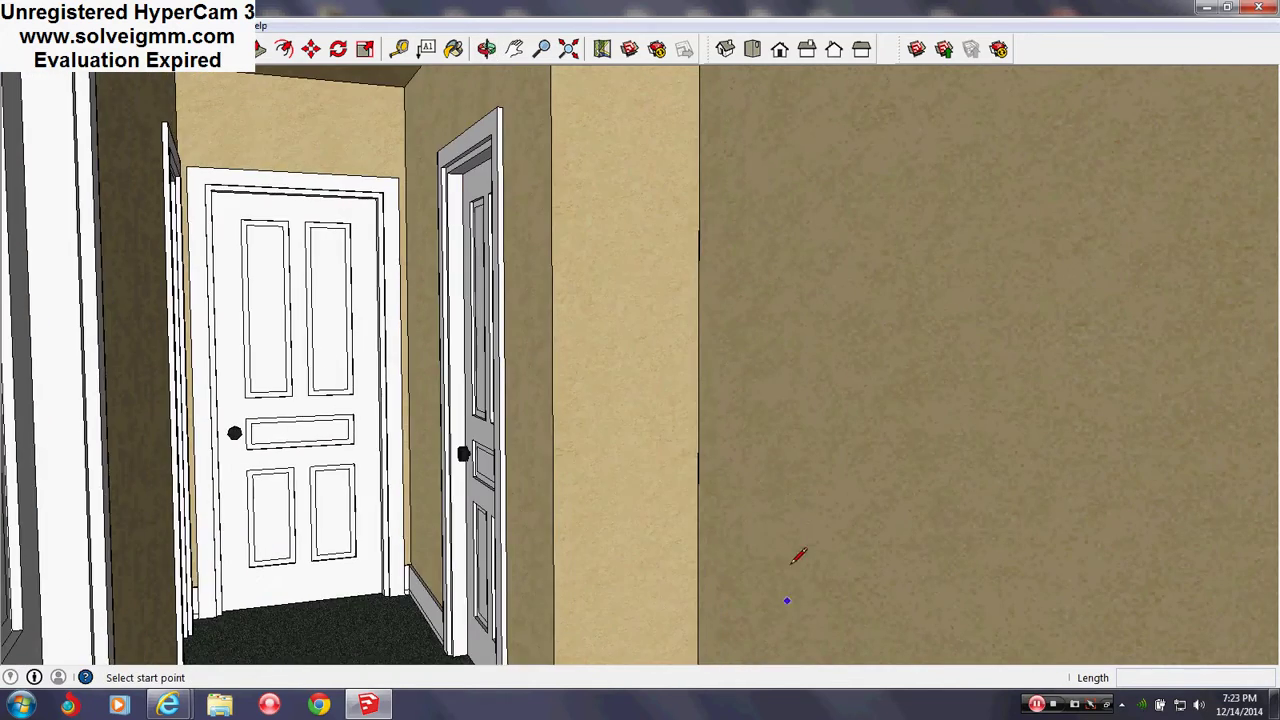
Move close to the hallway door edge, then back out to the brick exterior and roof
scroll(628, 333, "up", 3)
scroll(608, 349, "up", 3)
scroll(560, 471, "up", 3)
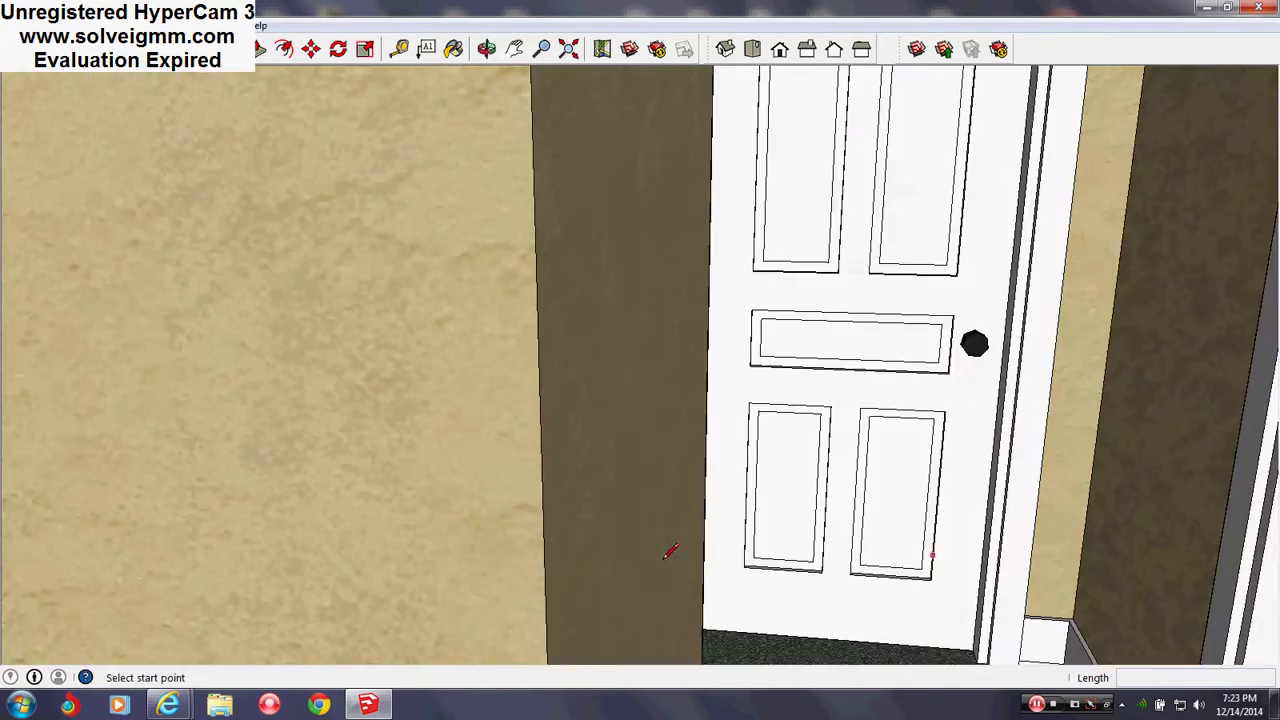
scroll(669, 551, "up", 3)
mouse_move(246, 420)
middle_mouse_down()
mouse_move(1097, 440)
mouse_move(771, 286)
mouse_move(1040, 492)
mouse_move(814, 366)
mouse_move(886, 377)
mouse_move(886, 403)
mouse_move(867, 395)
mouse_move(877, 451)
mouse_move(834, 463)
mouse_move(836, 698)
middle_mouse_up()
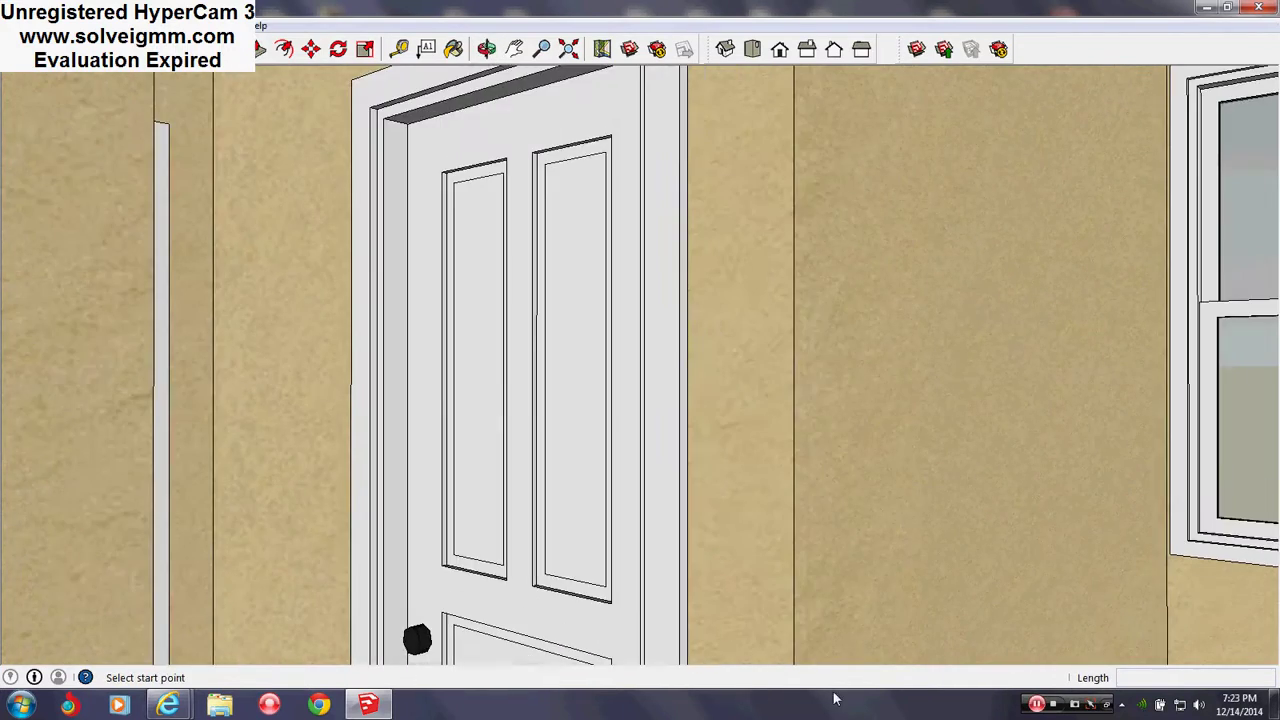
mouse_move(1222, 480)
middle_mouse_down()
mouse_move(900, 430)
mouse_move(693, 462)
mouse_move(1084, 486)
middle_mouse_up()
Open the Layers window and hide the Second Floor layer
scroll(693, 462, "down", 5)
left_click(230, 25)
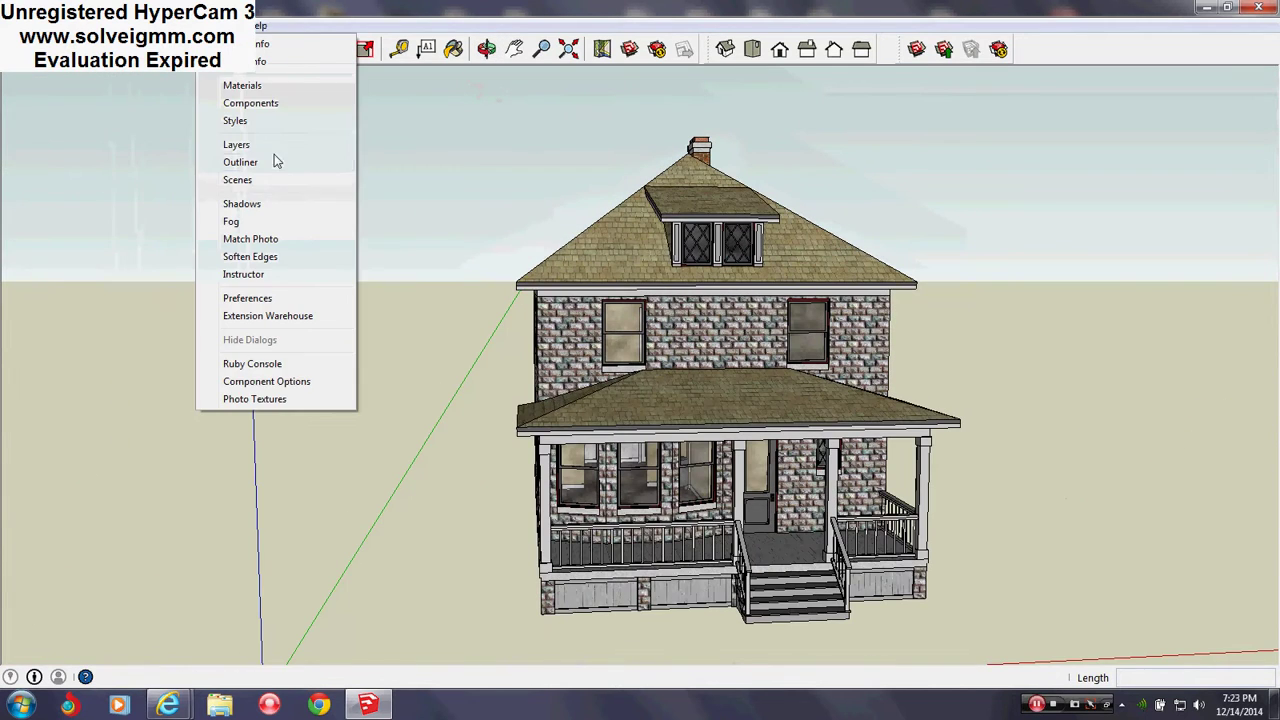
left_click(237, 145)
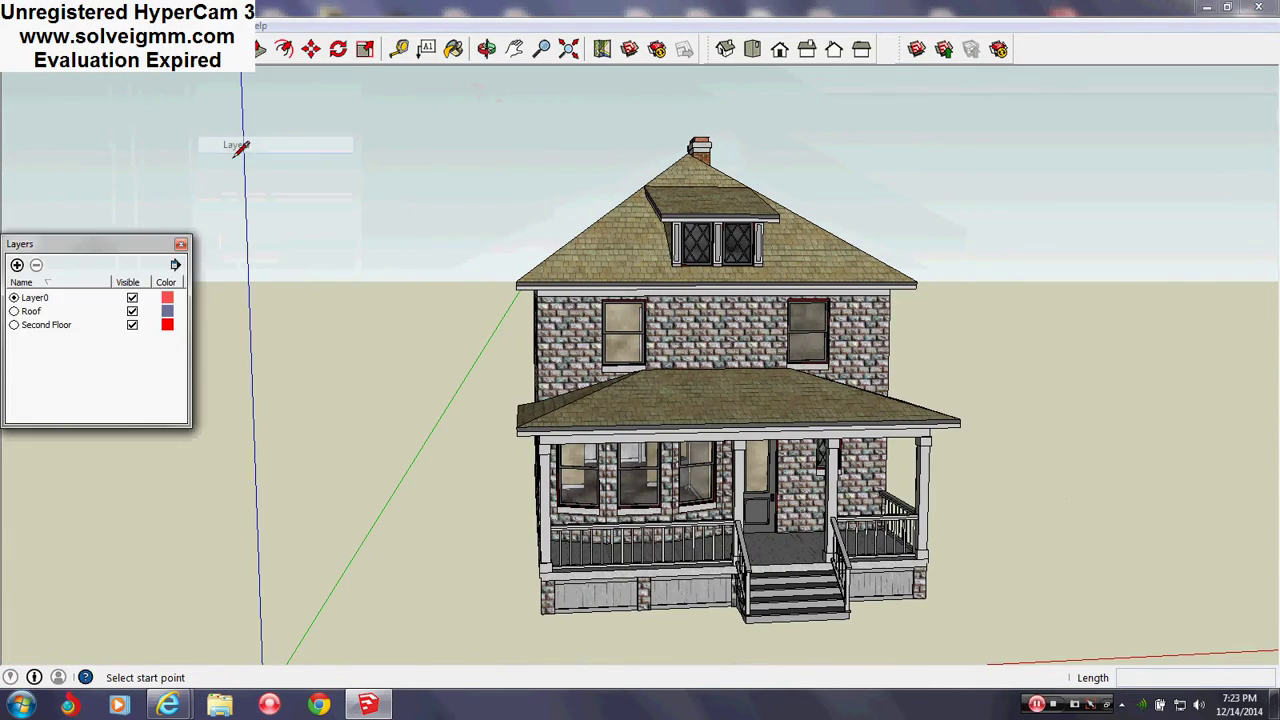
left_click(132, 325)
Inspect the exposed ground floor from Top view and angled orbits
middle_click_drag(560, 420, 620, 330)
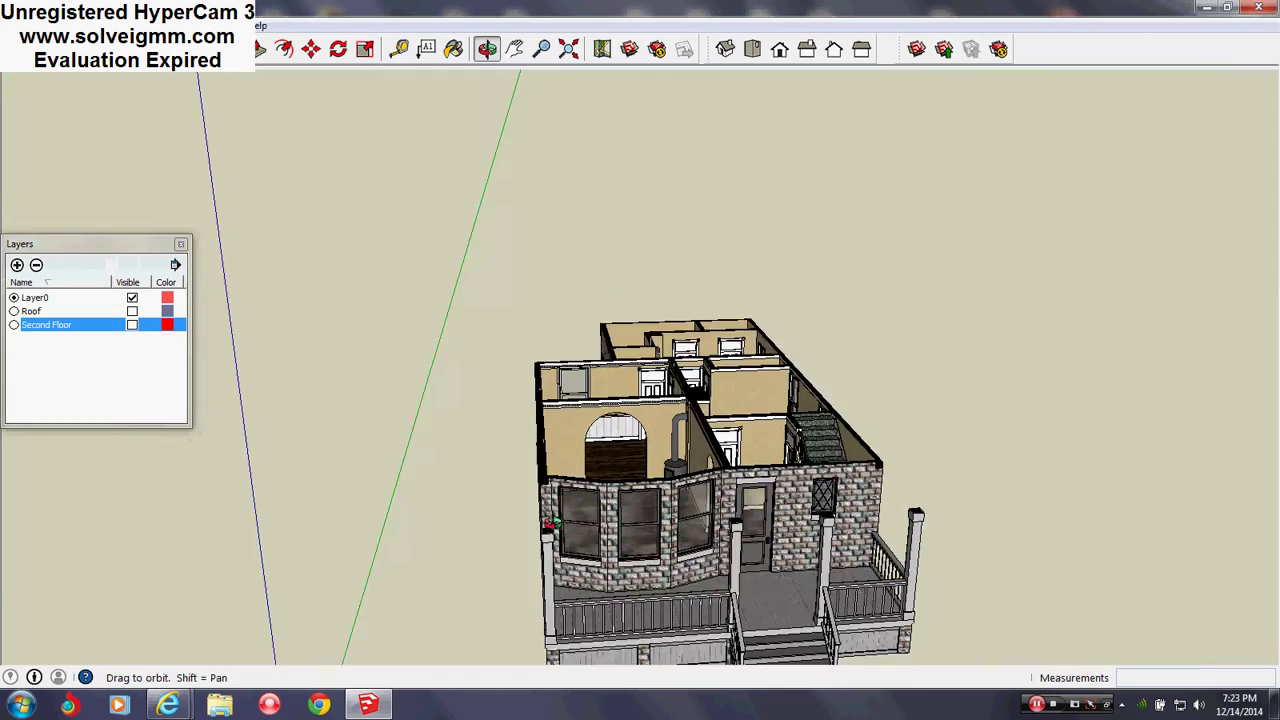
mouse_move(690, 480)
middle_mouse_down()
mouse_move(745, 540)
mouse_move(634, 222)
middle_mouse_up()
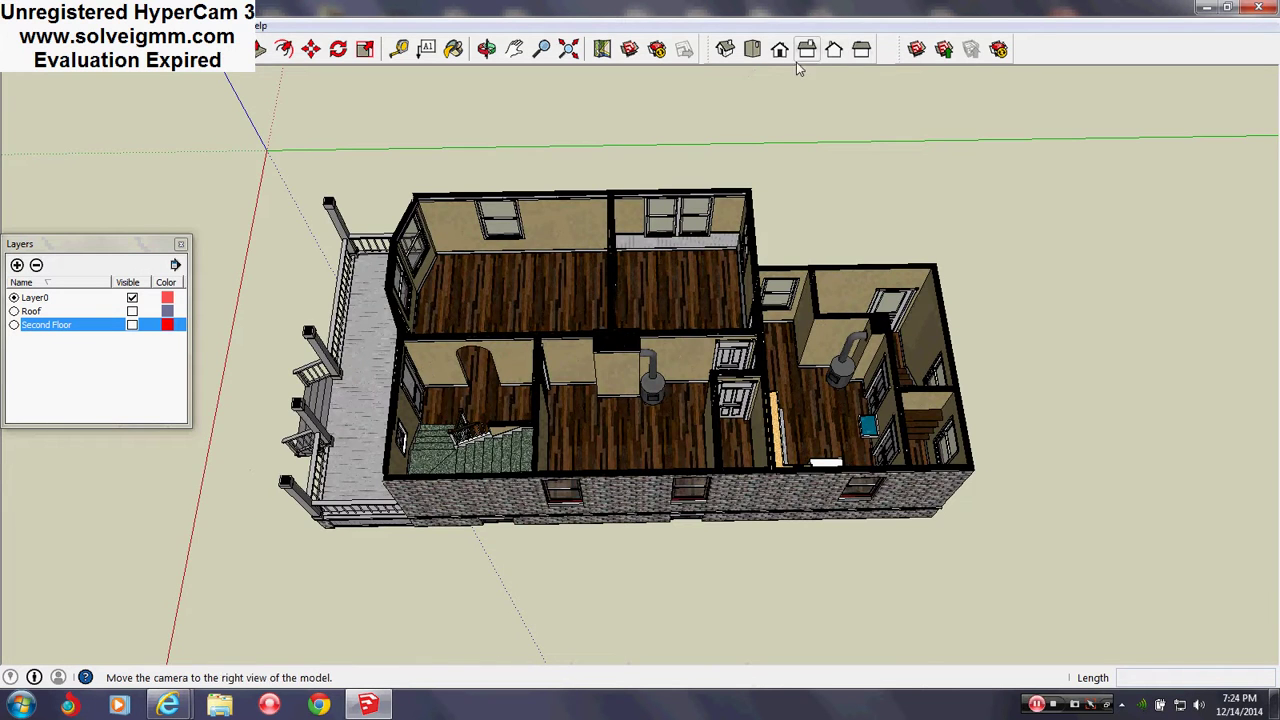
left_click(759, 58)
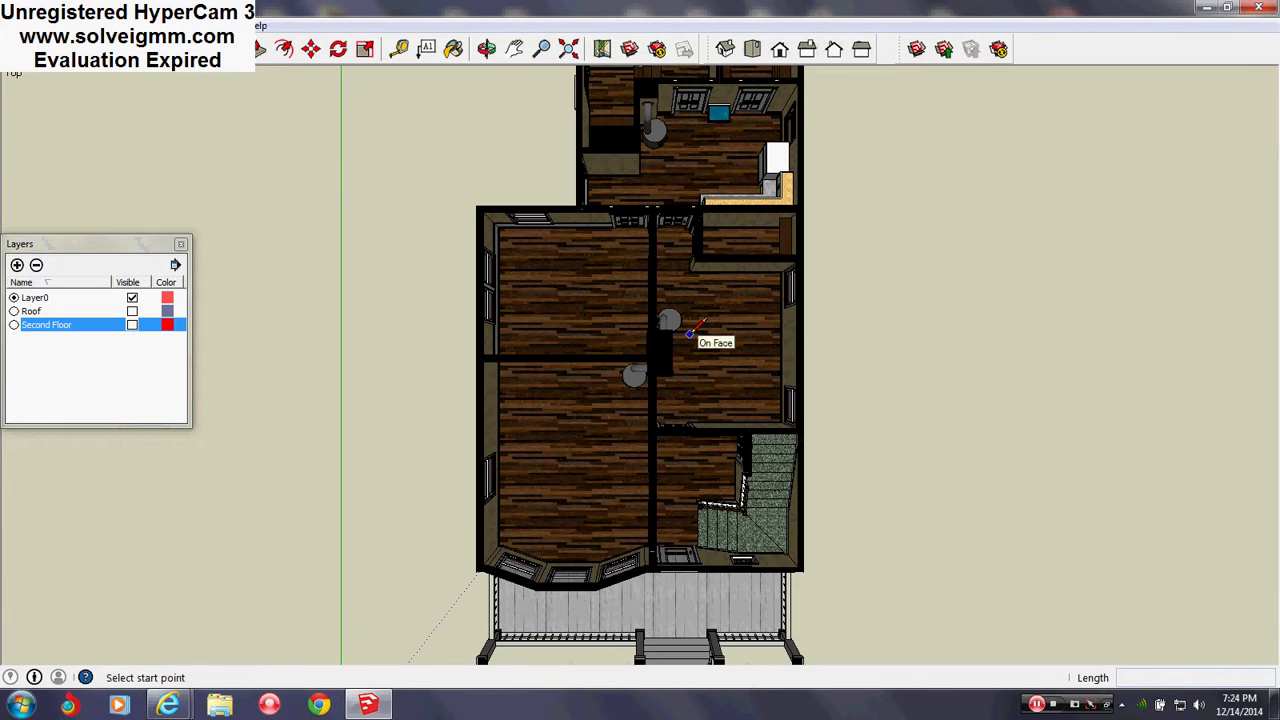
middle_click_drag(689, 334, 664, 458)
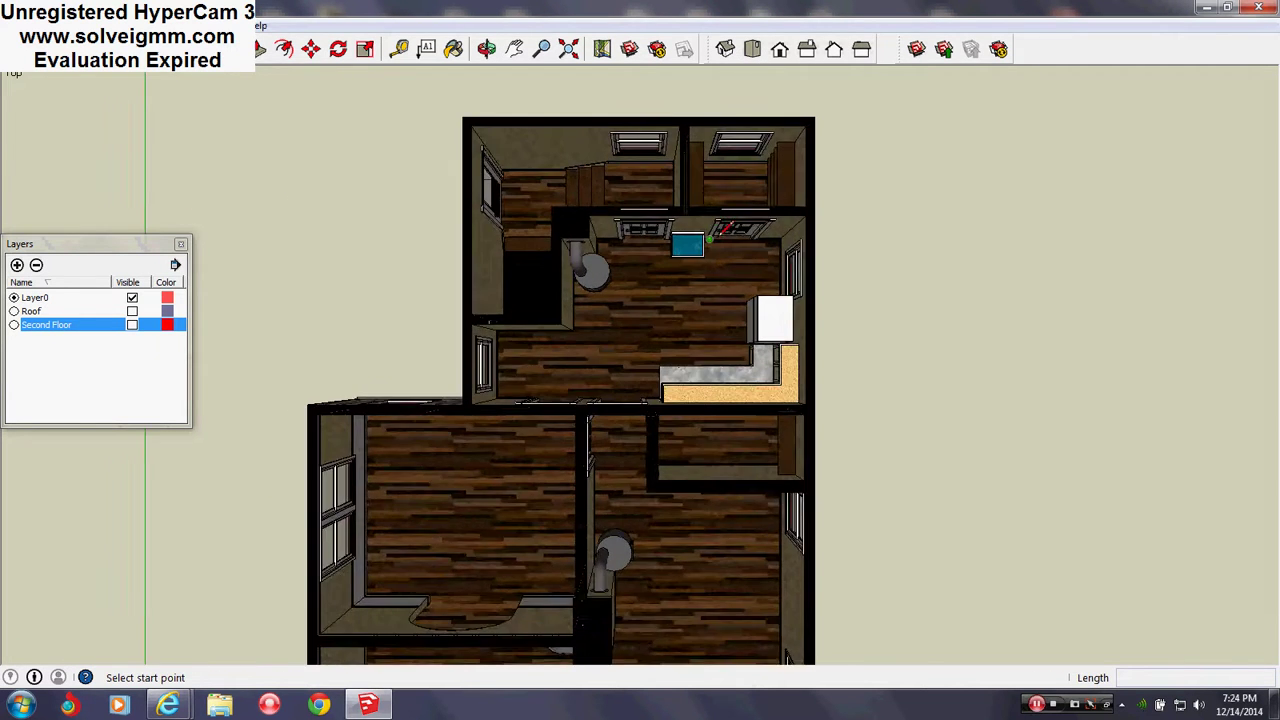
mouse_move(720, 226)
middle_mouse_down()
mouse_move(613, 366)
mouse_move(934, 331)
mouse_move(806, 396)
middle_mouse_up()
scroll(627, 360, "up", 2)
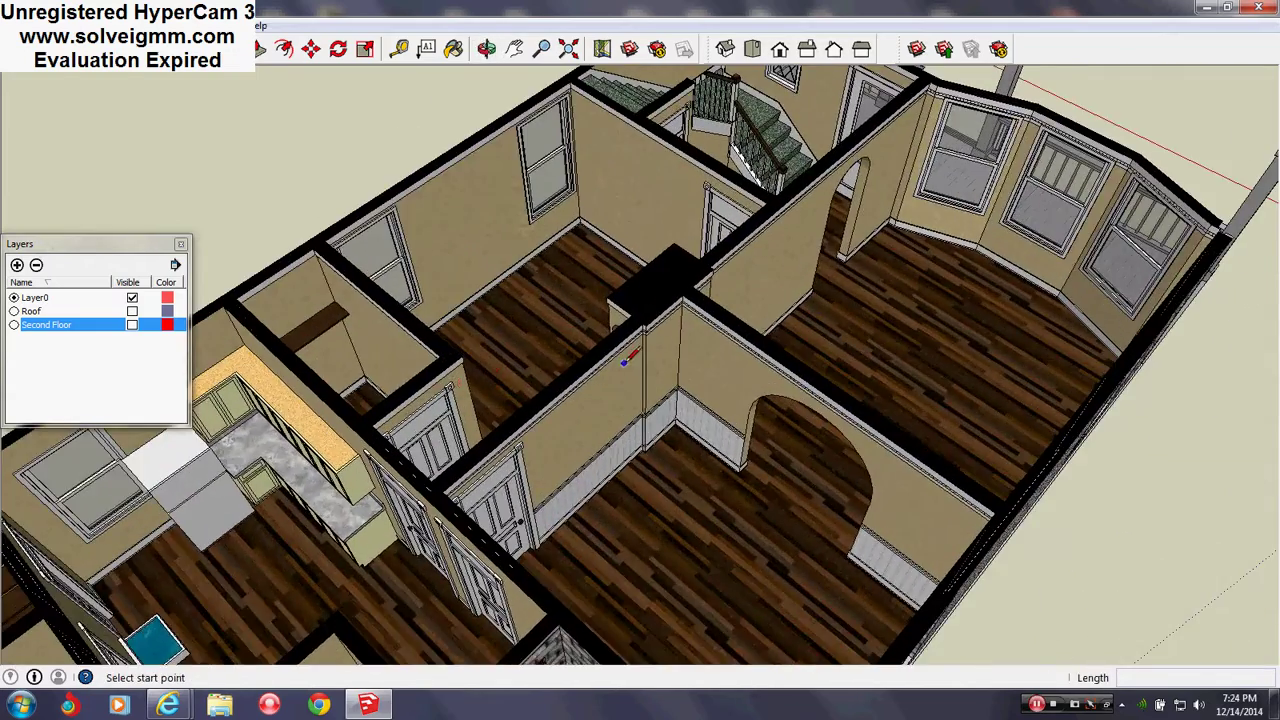
mouse_move(465, 383)
middle_mouse_down()
mouse_move(100, 400)
mouse_move(888, 660)
mouse_move(890, 565)
mouse_move(620, 405)
mouse_move(918, 388)
middle_mouse_up()
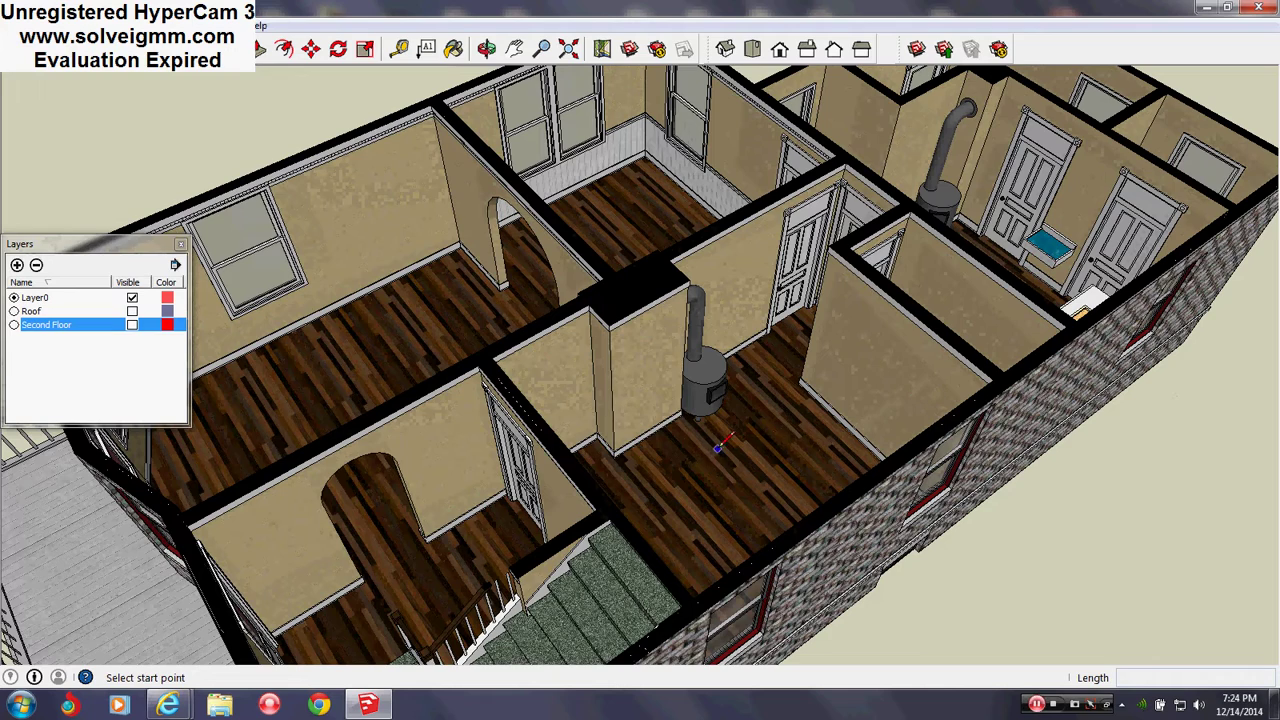
Make the Second Floor layer visible again and look at the upstairs rooms
left_click(132, 325)
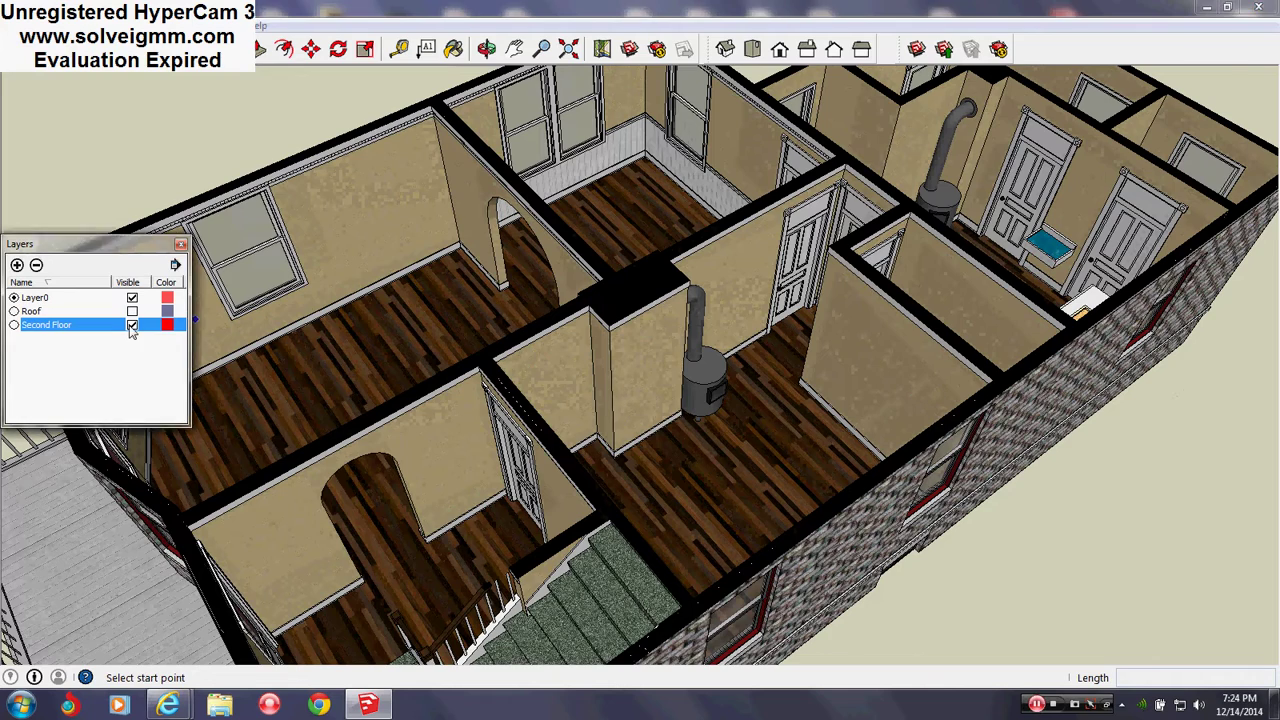
mouse_move(826, 357)
middle_mouse_down()
mouse_move(865, 470)
mouse_move(771, 443)
mouse_move(754, 580)
mouse_move(716, 388)
mouse_move(613, 405)
middle_mouse_up()
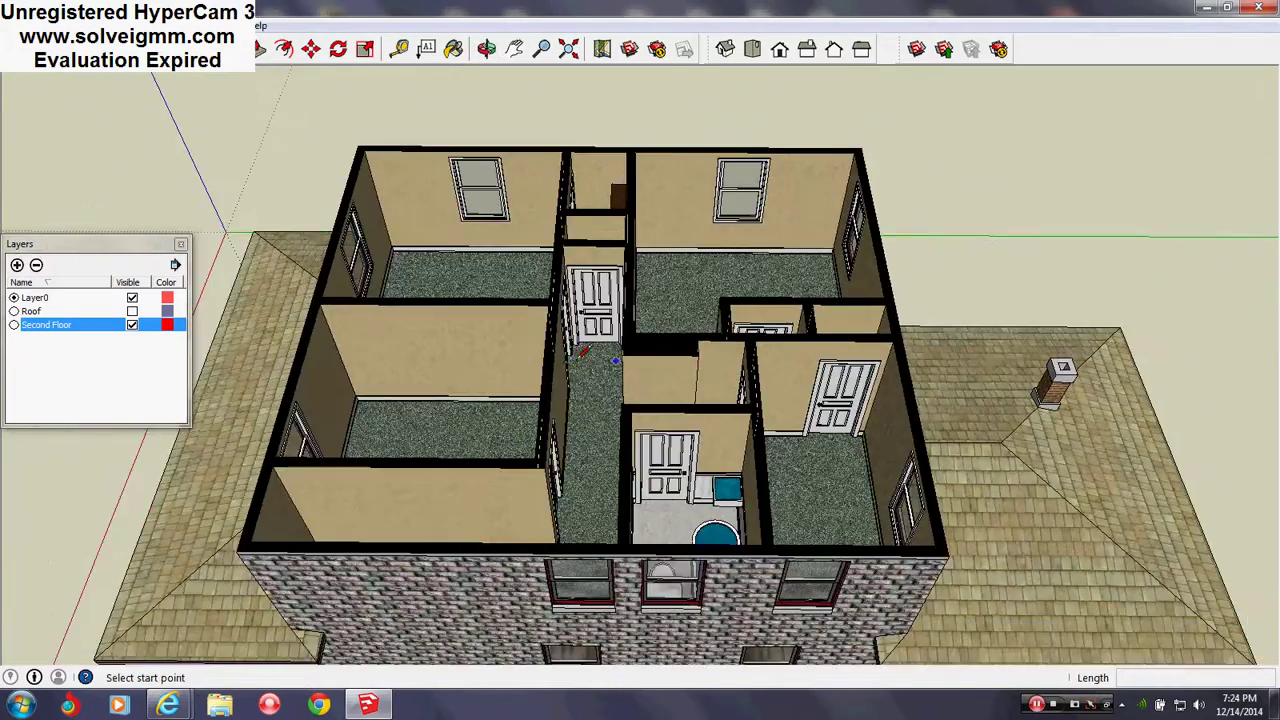
scroll(613, 405, "up", 5)
scroll(613, 405, "down", 1)
scroll(613, 405, "down", 3)
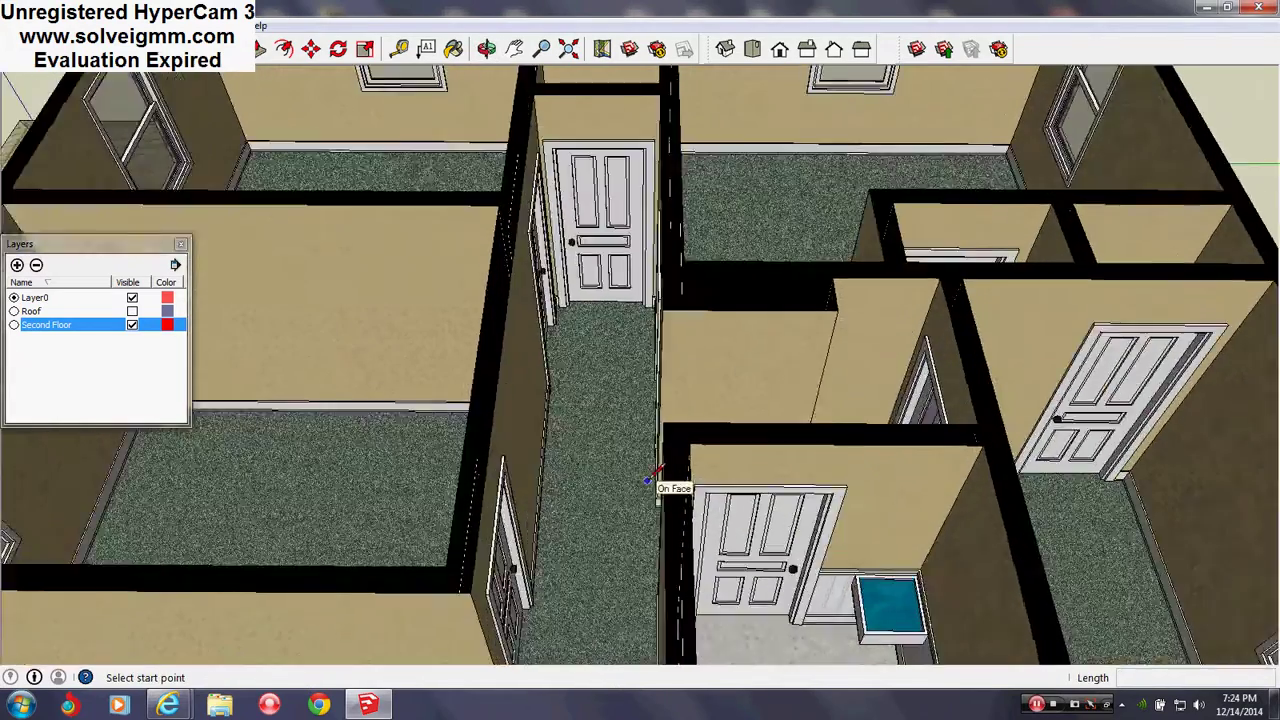
Orbit to an overhead view of the second floor, then round to the front porch
mouse_move(663, 480)
middle_mouse_down()
mouse_move(1131, 514)
mouse_move(737, 434)
middle_mouse_up()
scroll(425, 402, "down", 3)
scroll(425, 402, "down", 2)
mouse_move(425, 402)
middle_mouse_down()
mouse_move(903, 467)
mouse_move(793, 490)
middle_mouse_up()
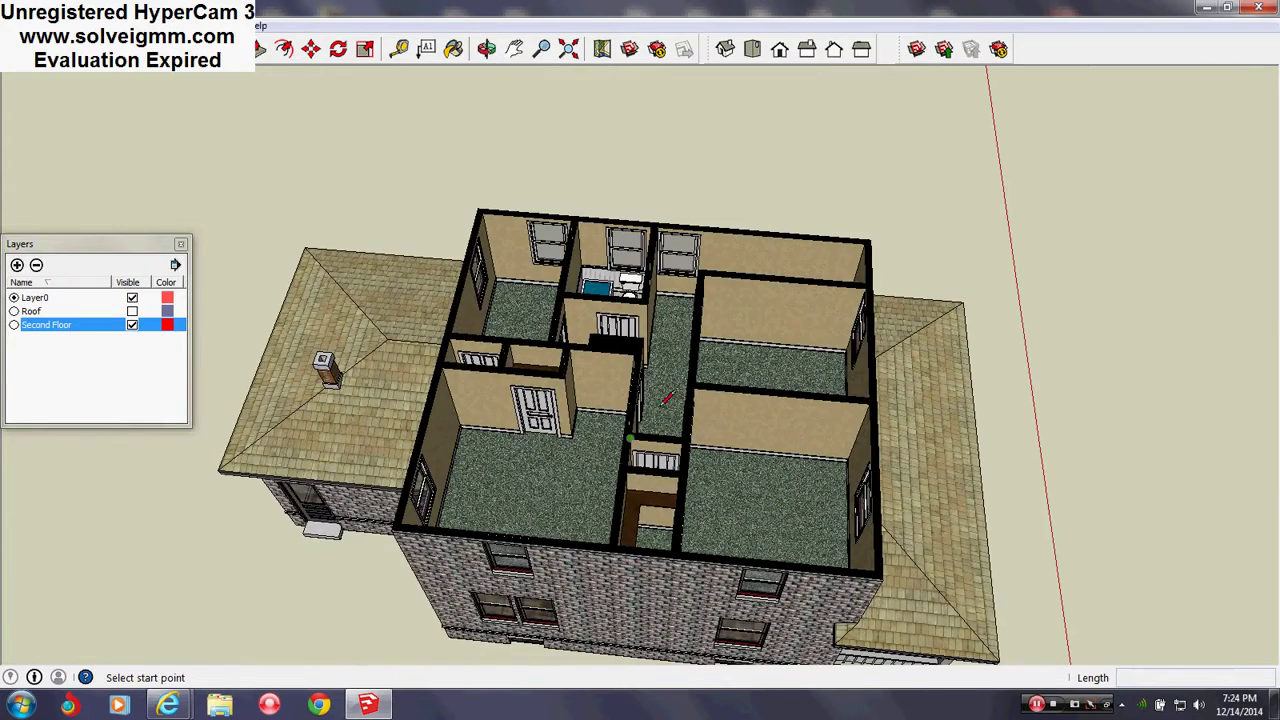
mouse_move(665, 398)
middle_mouse_down()
mouse_move(603, 346)
mouse_move(326, 346)
middle_mouse_up()
mouse_move(971, 423)
middle_mouse_down()
mouse_move(467, 437)
mouse_move(512, 352)
mouse_move(561, 341)
mouse_move(694, 468)
mouse_move(690, 440)
mouse_move(752, 465)
mouse_move(742, 502)
mouse_move(668, 323)
middle_mouse_up()
Show the Roof layer again, then place a section plane on the side wall and slide it inside
left_click(132, 311)
left_click(180, 244)
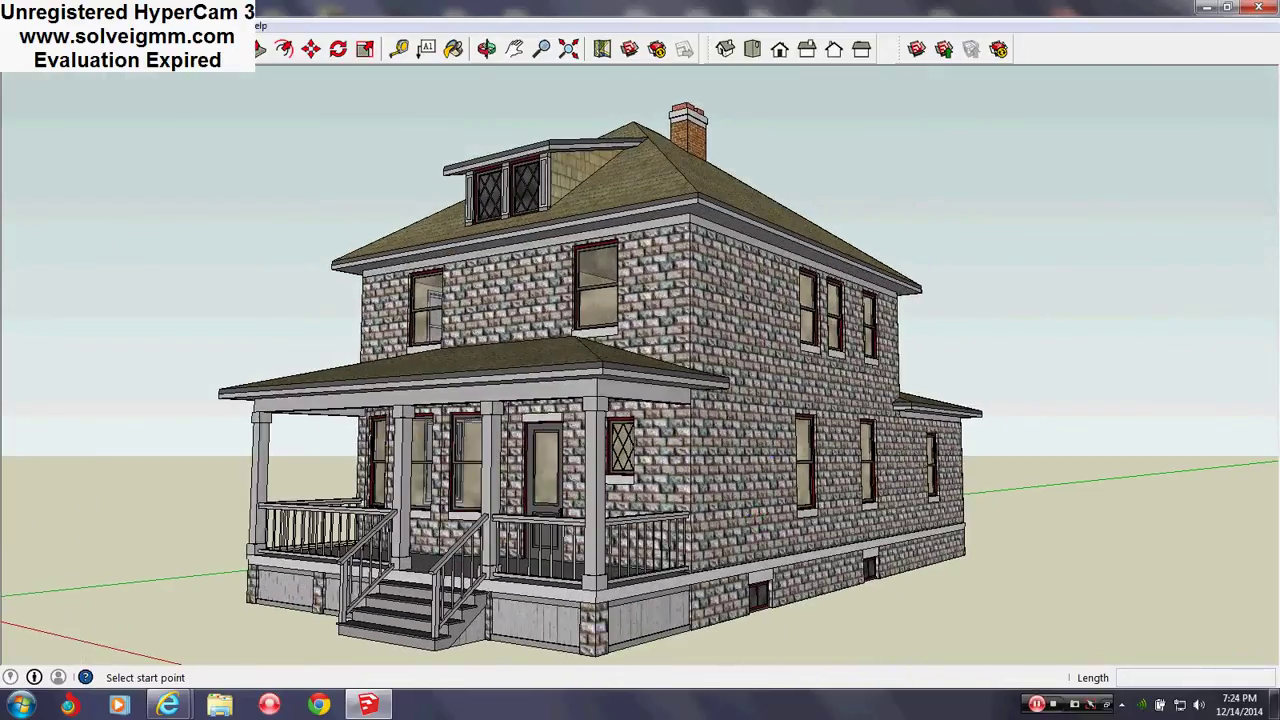
key("alt+t")
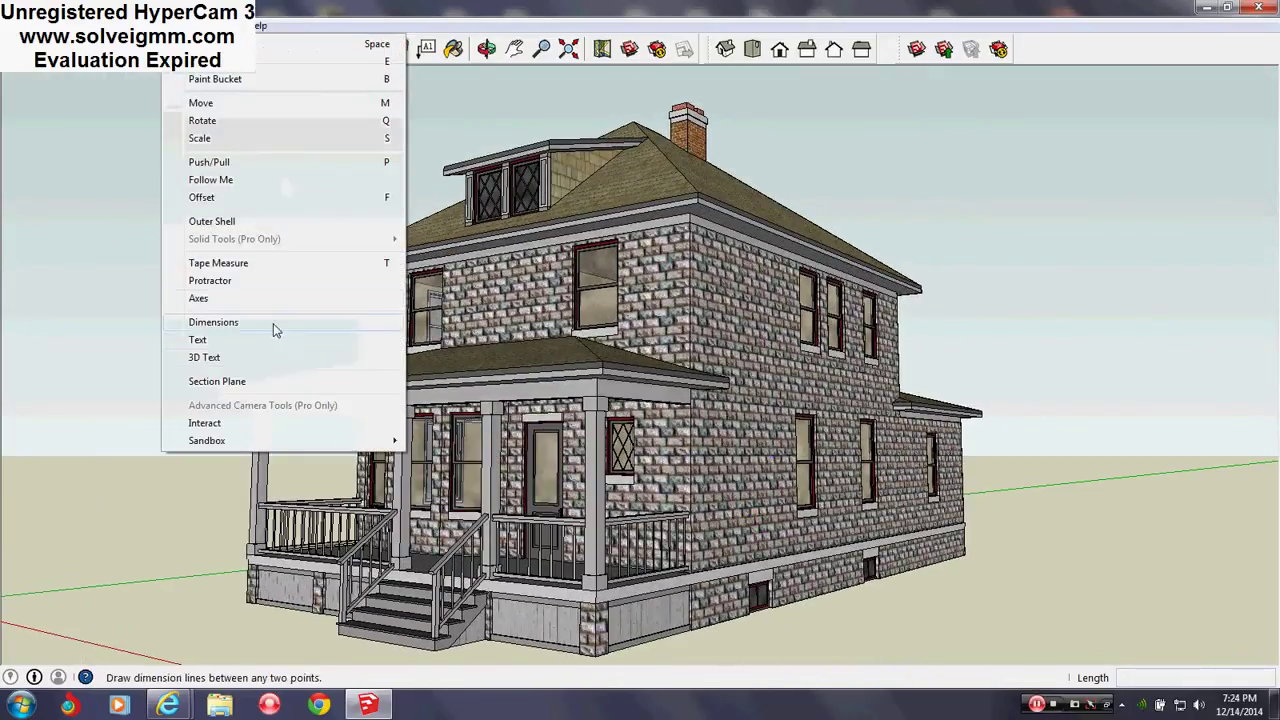
left_click(245, 381)
middle_click_drag(500, 430, 606, 477)
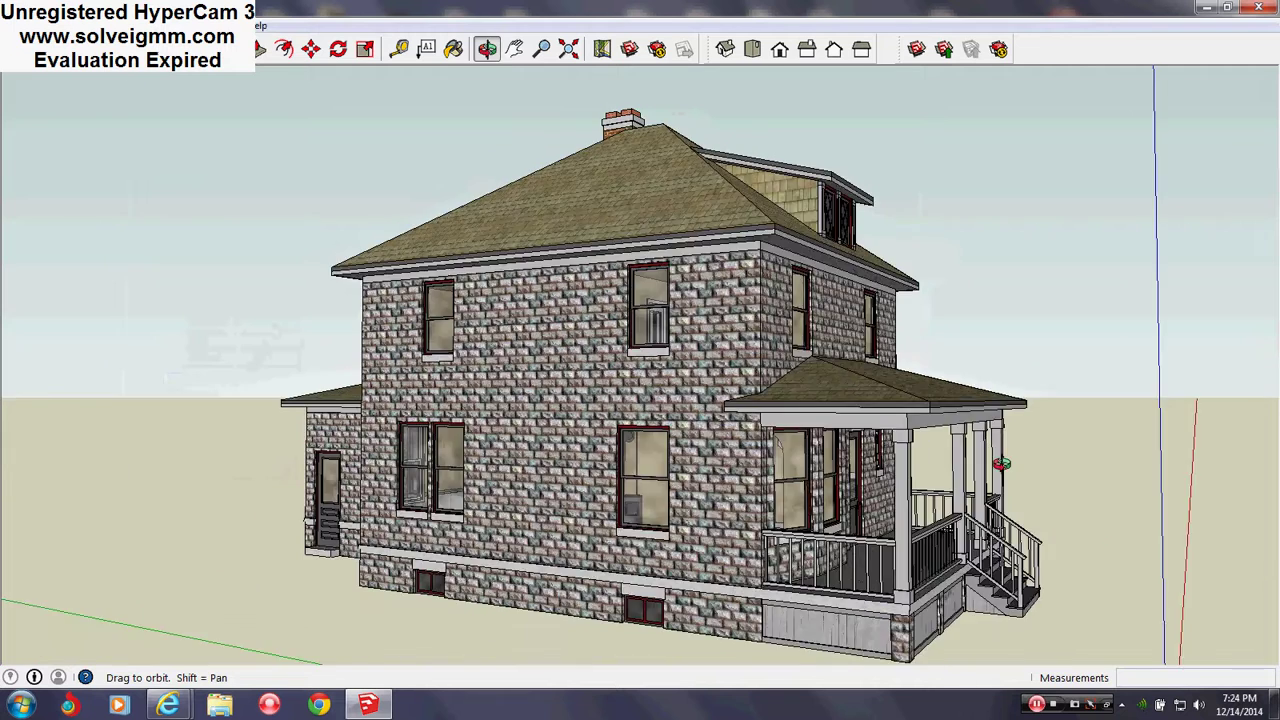
left_click(598, 478)
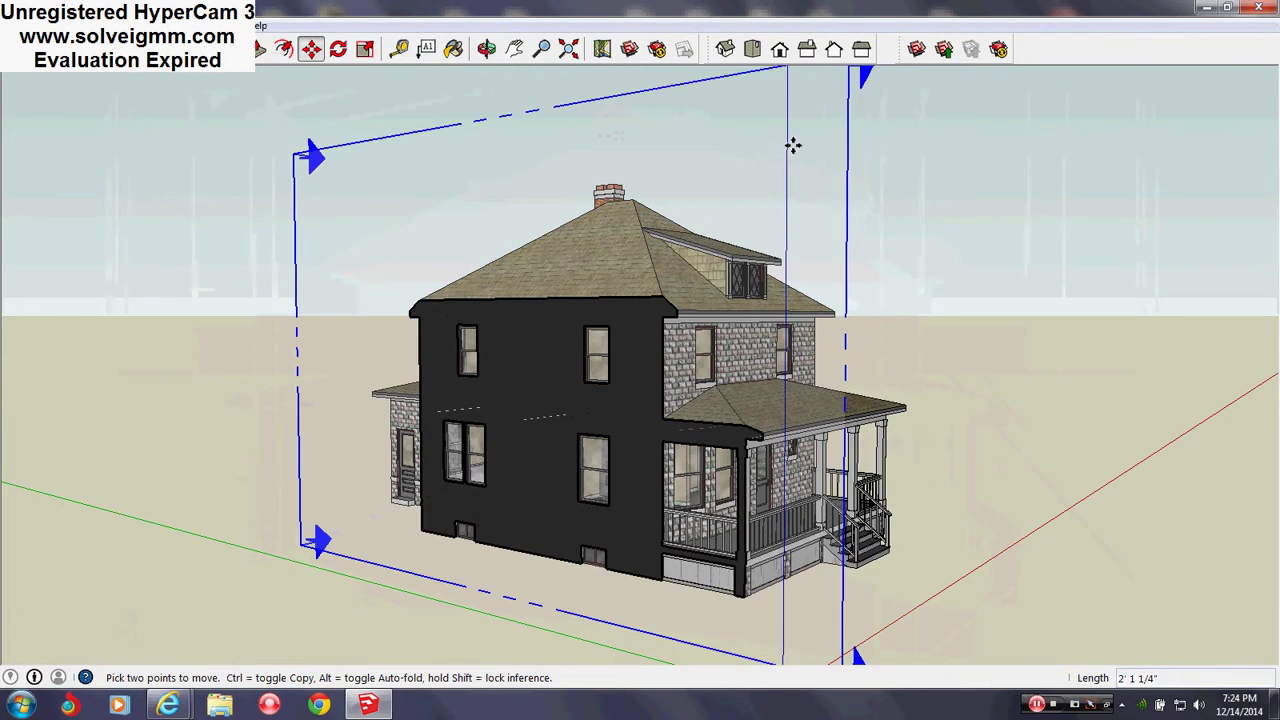
left_click_drag(792, 146, 857, 123)
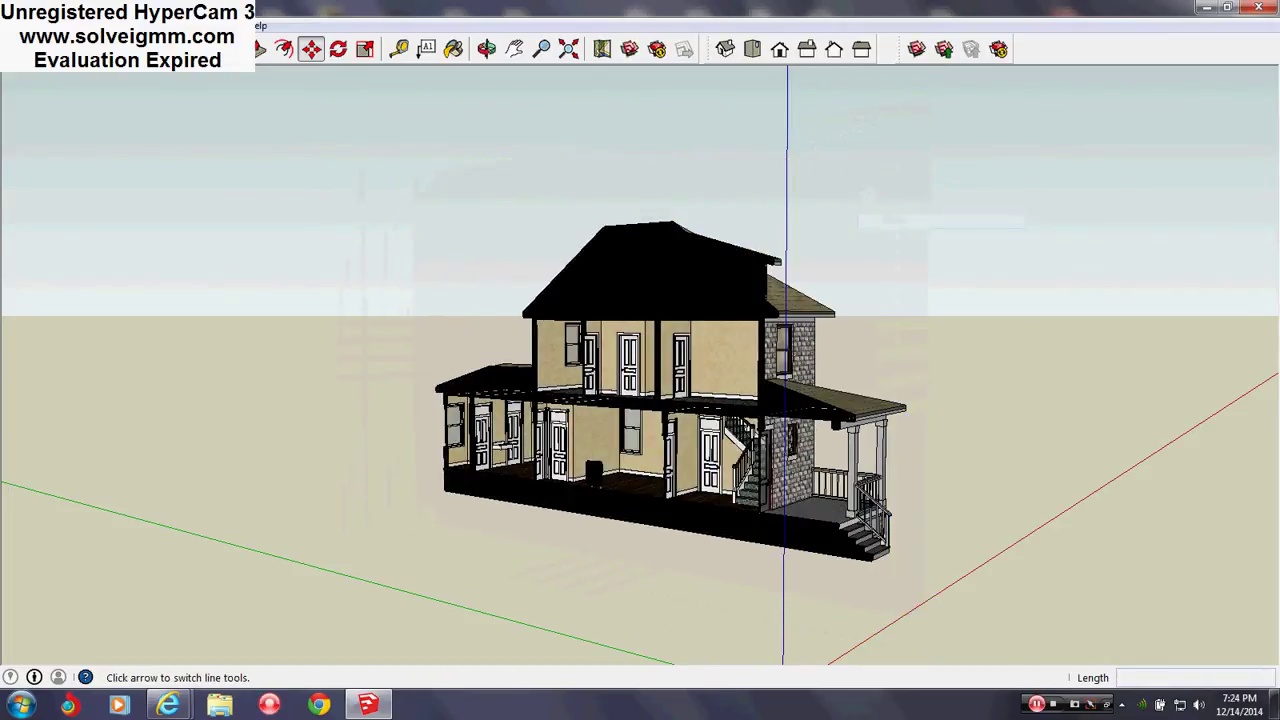
Zoom around the cutaway staircase and front door, then up to the second floor
scroll(740, 460, "up", 5)
scroll(740, 460, "up", 5)
middle_click_drag(960, 450, 1003, 461)
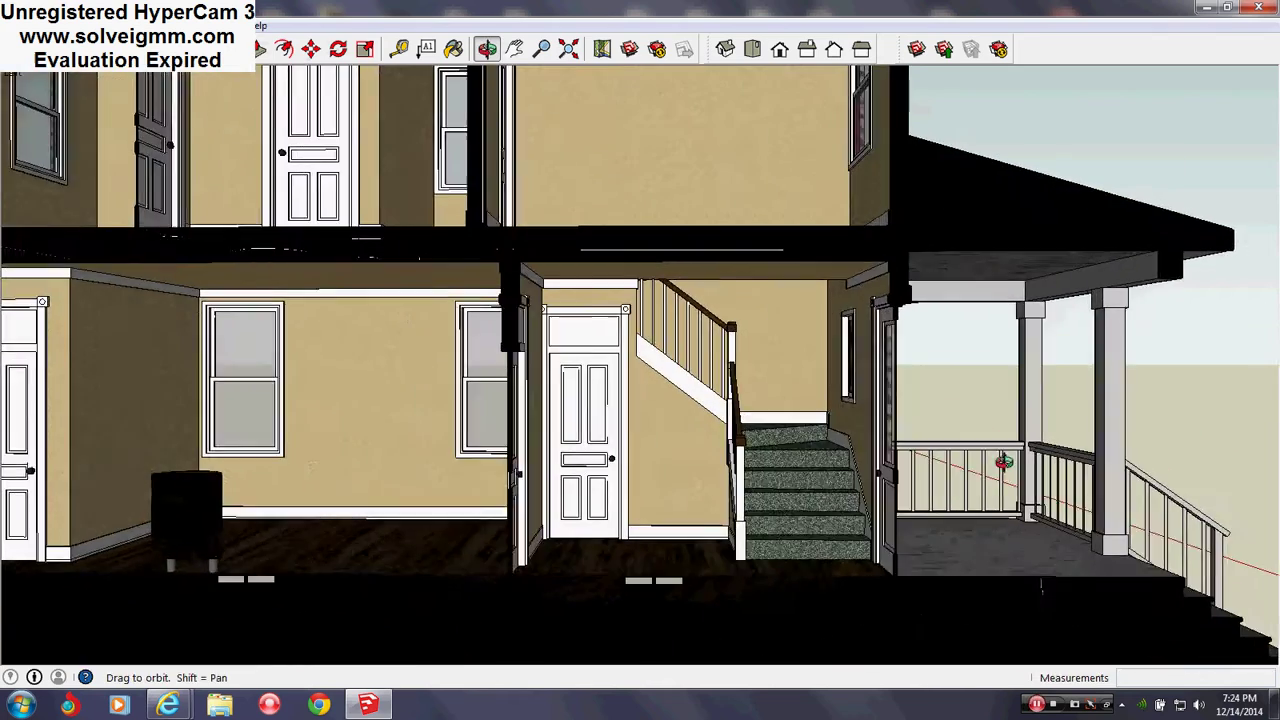
scroll(790, 460, "down", 2)
scroll(745, 455, "up", 3)
scroll(745, 455, "up", 3)
mouse_move(745, 455)
middle_mouse_down()
mouse_move(946, 453)
mouse_move(823, 436)
middle_mouse_up()
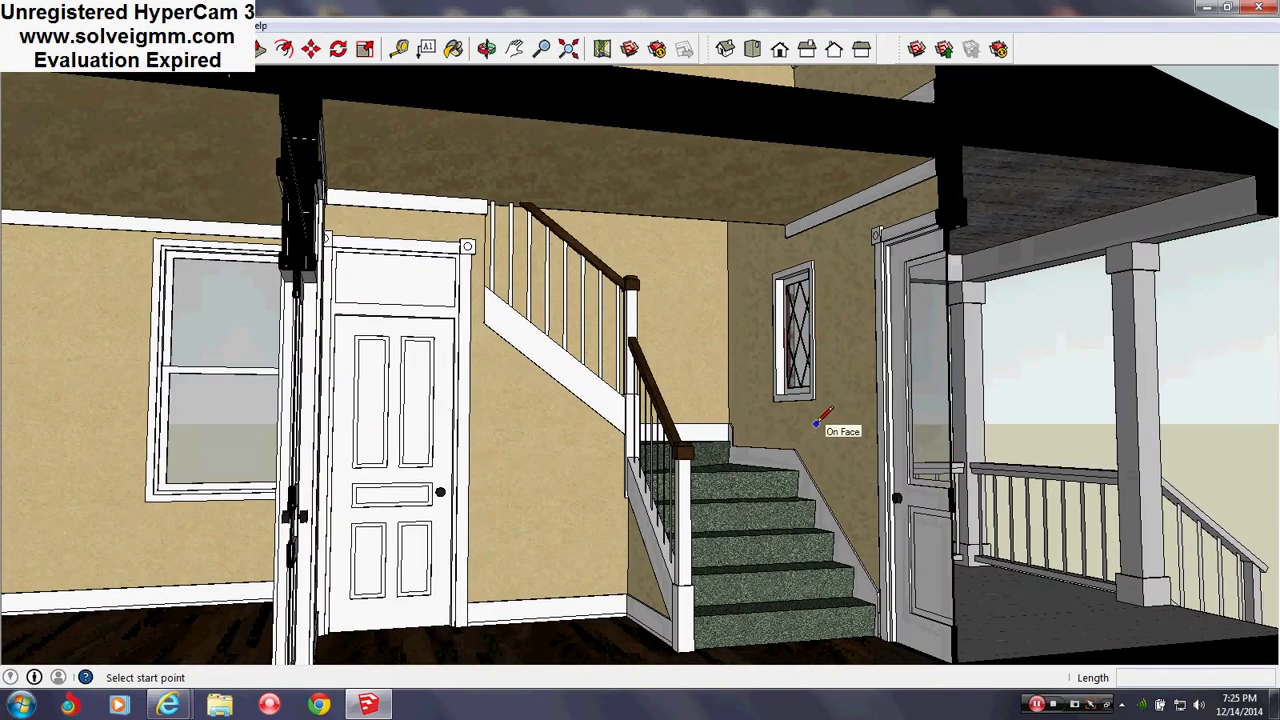
scroll(818, 424, "down", 2)
mouse_move(818, 424)
middle_mouse_down()
mouse_move(895, 667)
mouse_move(814, 591)
mouse_move(516, 512)
mouse_move(620, 498)
mouse_move(891, 514)
middle_mouse_up()
scroll(786, 510, "down", 2)
scroll(786, 510, "down", 2)
scroll(600, 510, "up", 1)
scroll(516, 512, "down", 2)
scroll(516, 512, "up", 1)
scroll(618, 500, "down", 2)
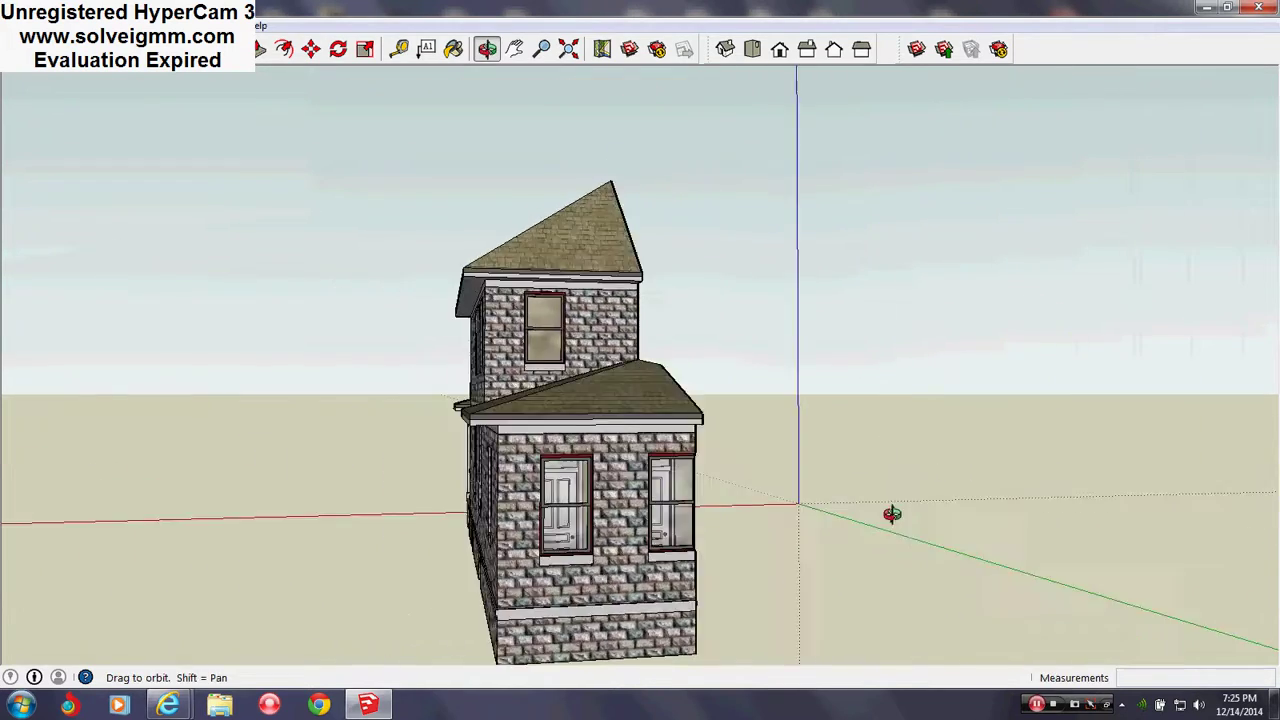
scroll(891, 514, "up", 2)
Orbit back out to a front-left view framing the whole house
middle_click_drag(561, 508, 1066, 503)
scroll(1070, 500, "up", 2)
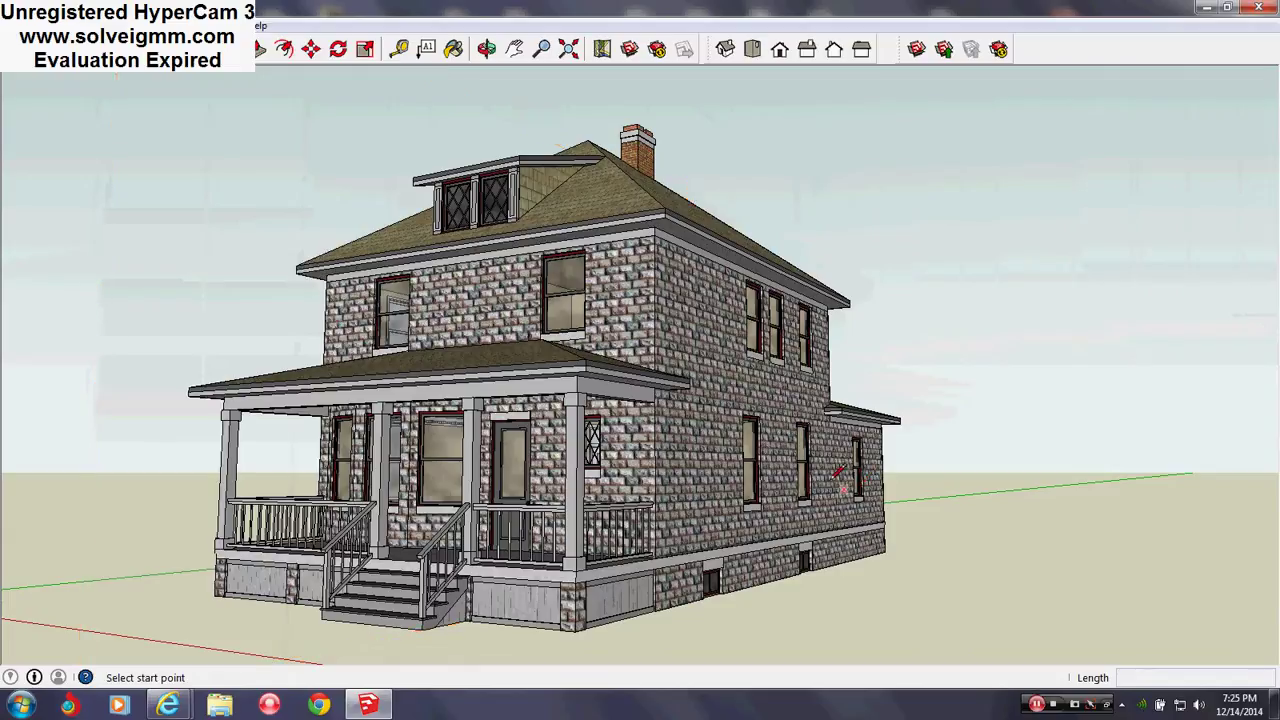
scroll(838, 472, "down", 2)
middle_click_drag(838, 472, 750, 505)
scroll(540, 508, "up", 1)
middle_click_drag(540, 508, 531, 489)
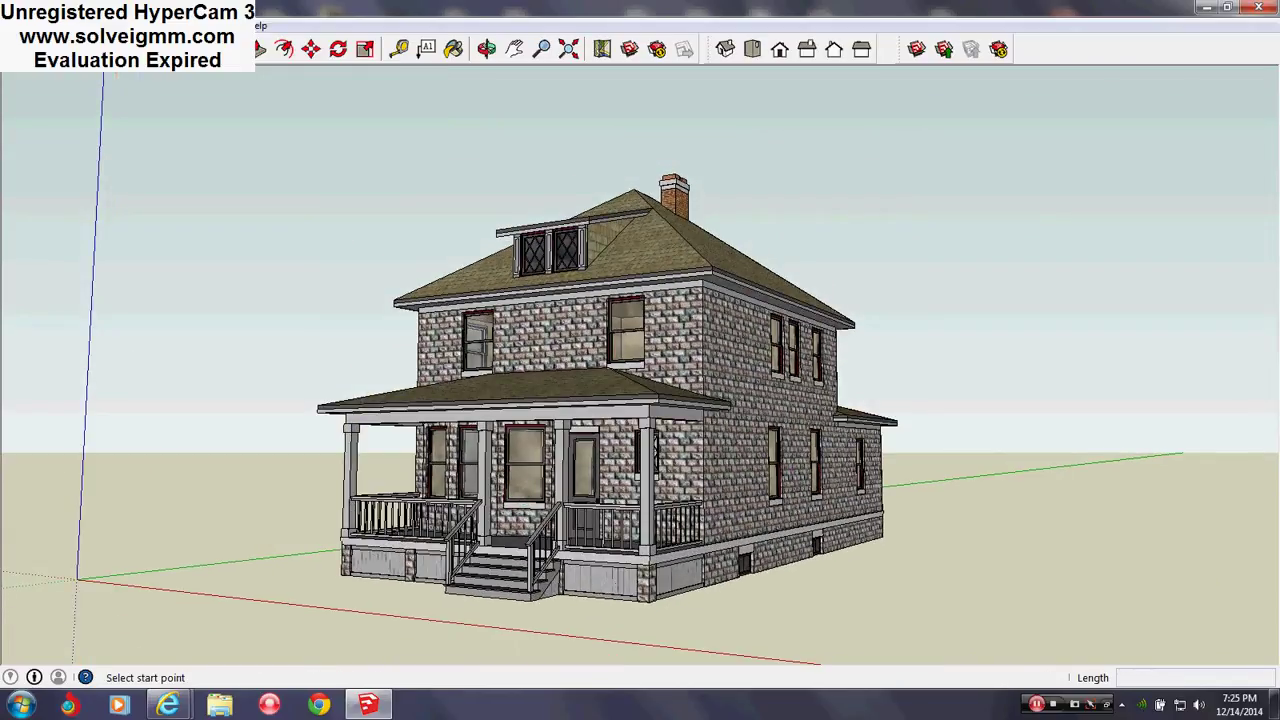
Place a section plane on the house front and push it deeper into the house
left_click(182, 25)
left_click(250, 385)
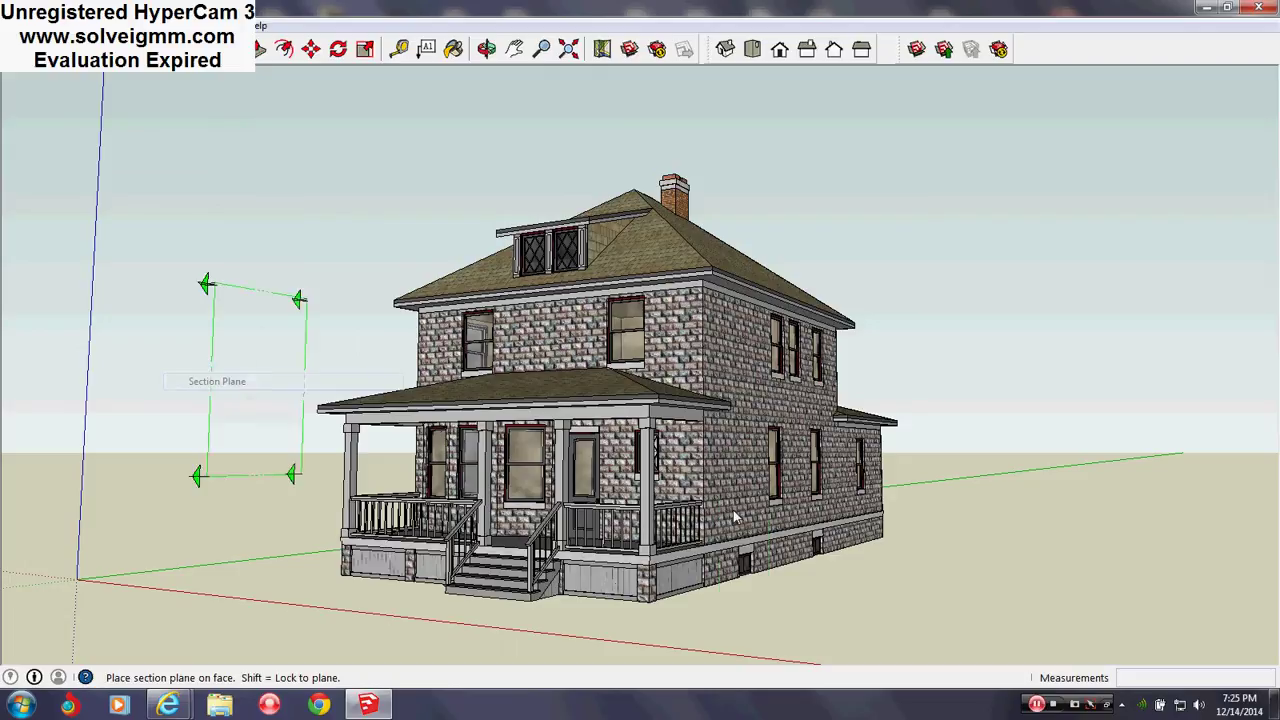
left_click(676, 478)
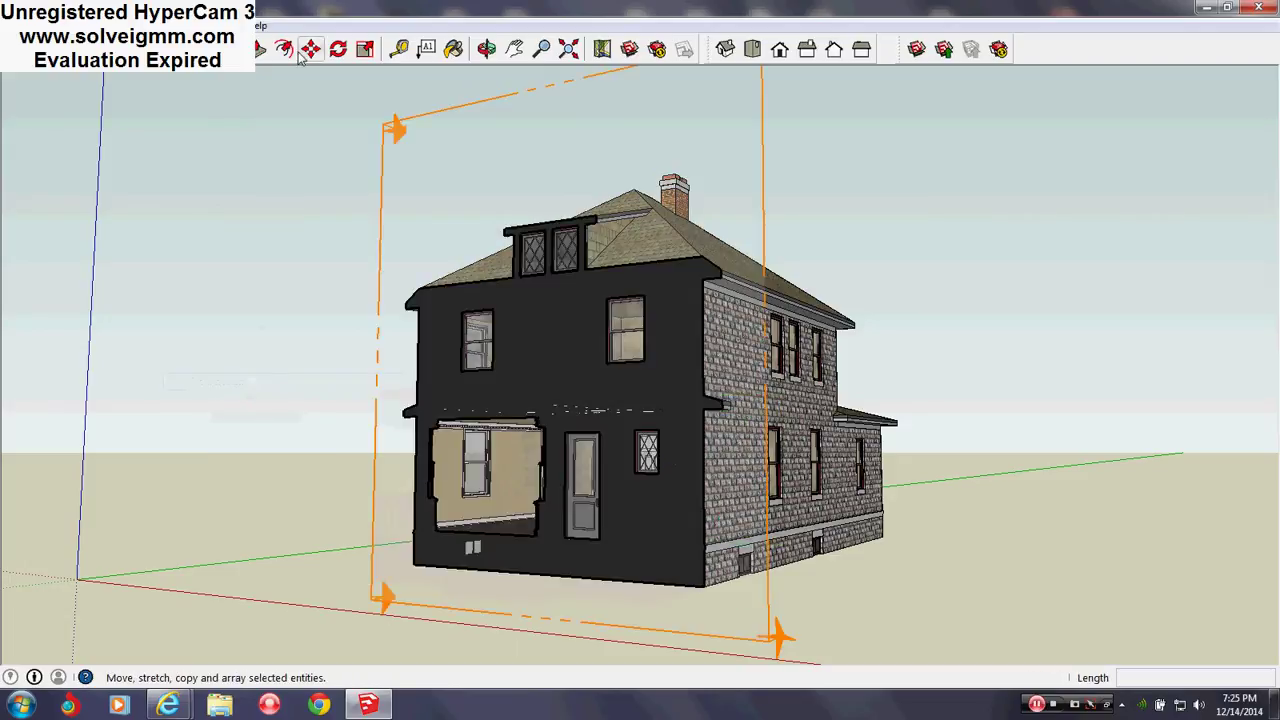
left_click_drag(426, 204, 432, 202)
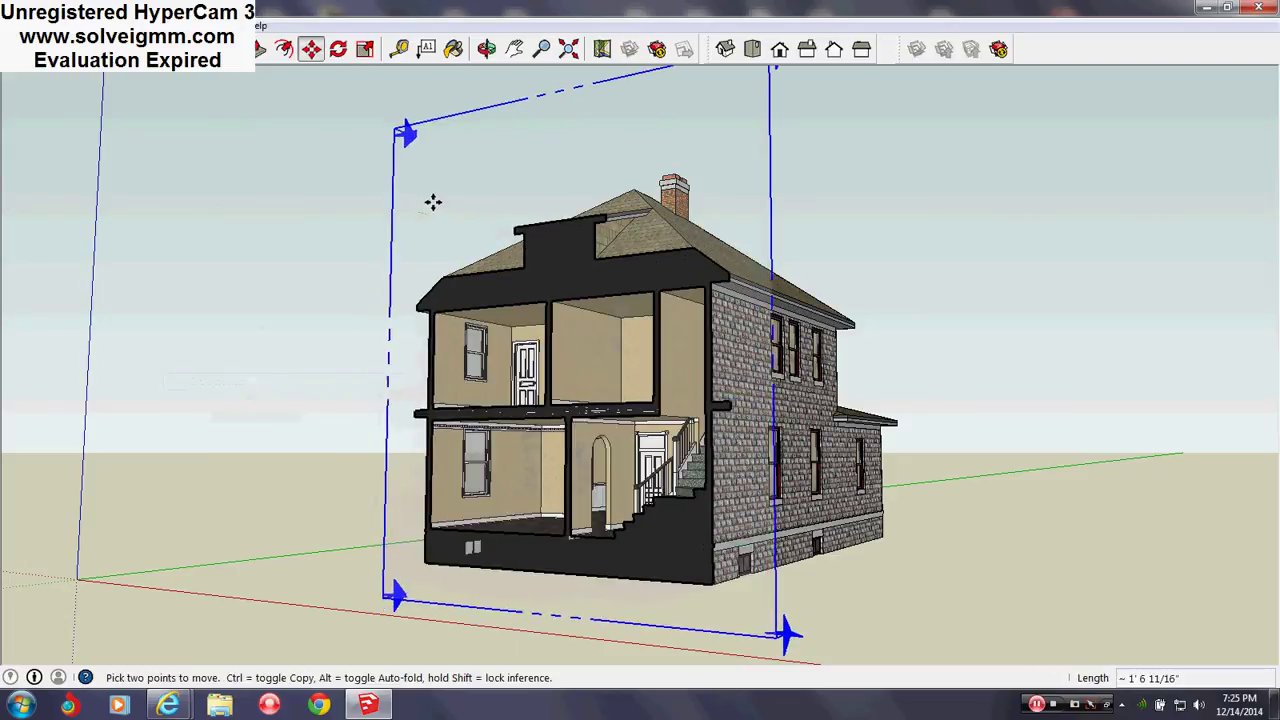
Switch to a straight front view of the cutaway and hide the section plane
middle_click_drag(432, 202, 803, 260)
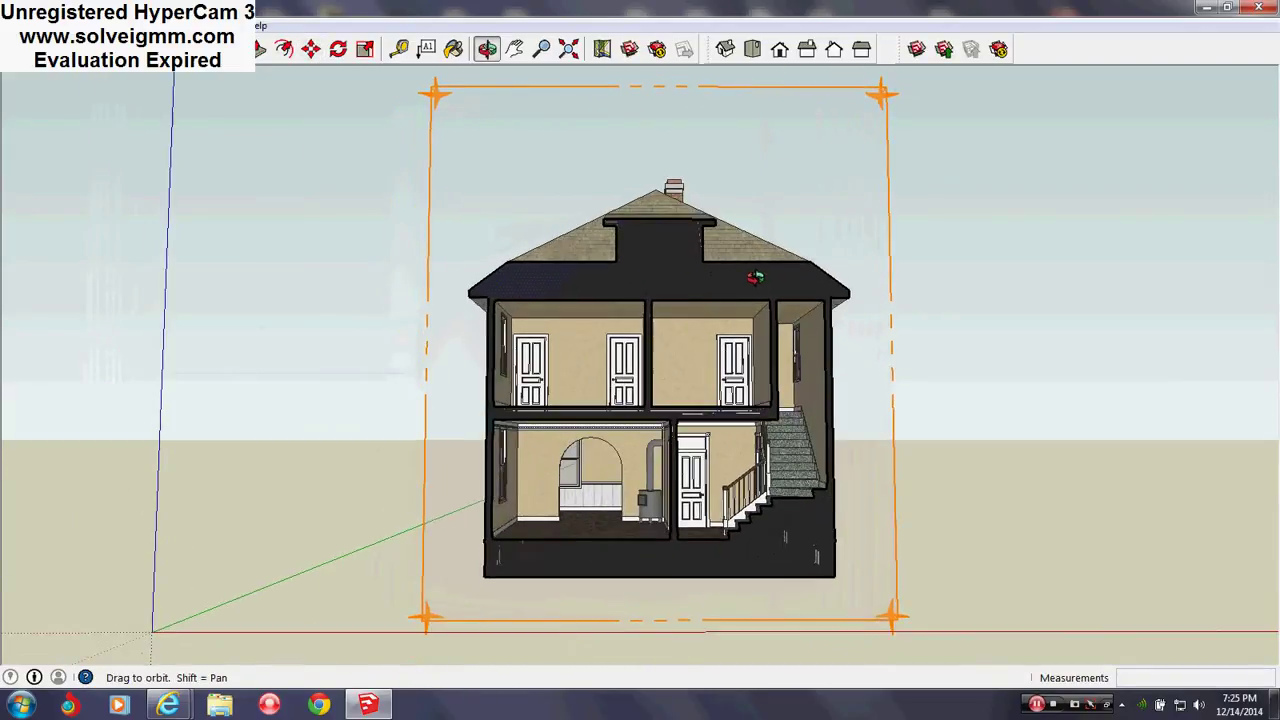
key("m")
right_click(868, 195)
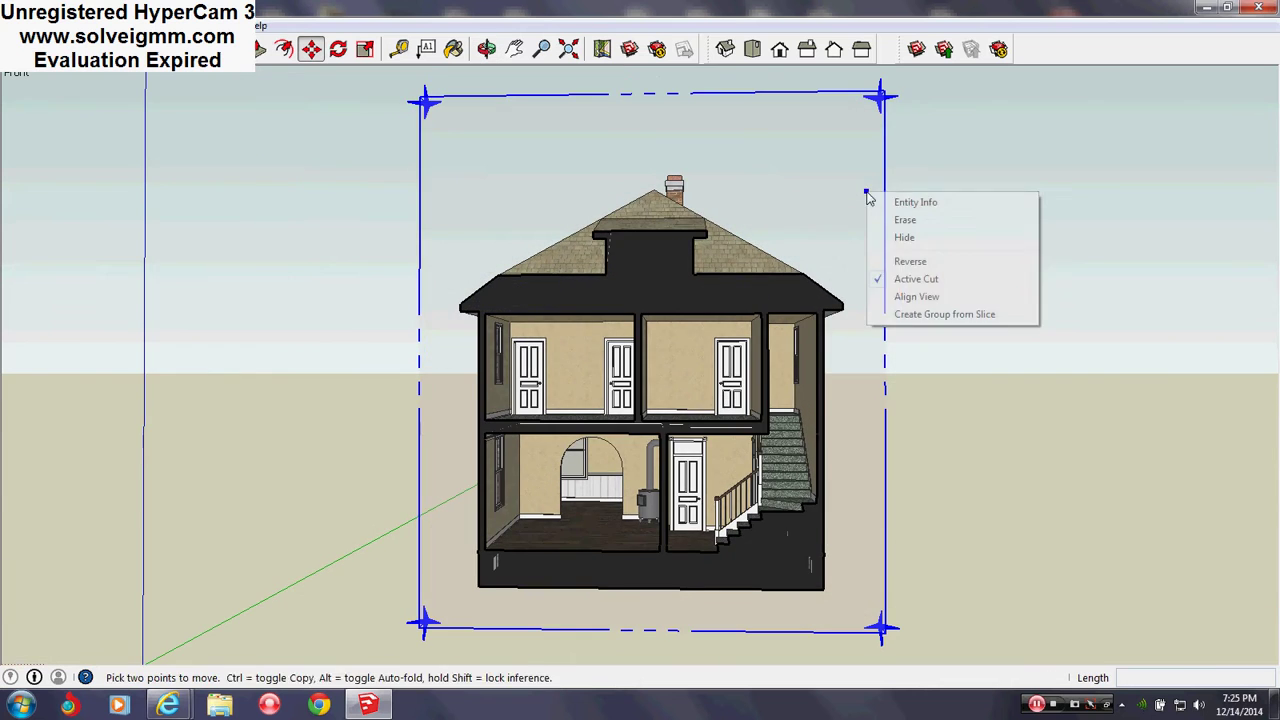
left_click(904, 237)
scroll(777, 591, "up", 5)
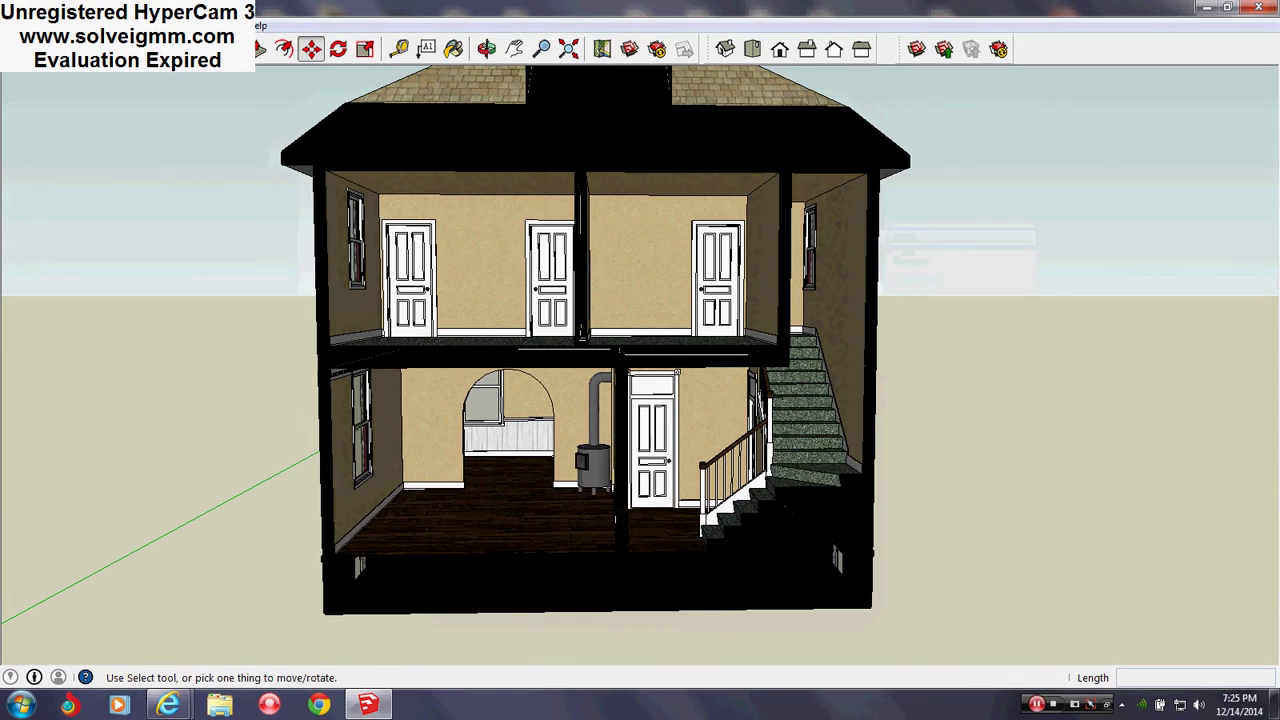
View the front cutaway of both floors, then switch to the full-house scene at three-quarter view
mouse_move(853, 503)
middle_mouse_down()
mouse_move(777, 543)
mouse_move(732, 540)
middle_mouse_up()
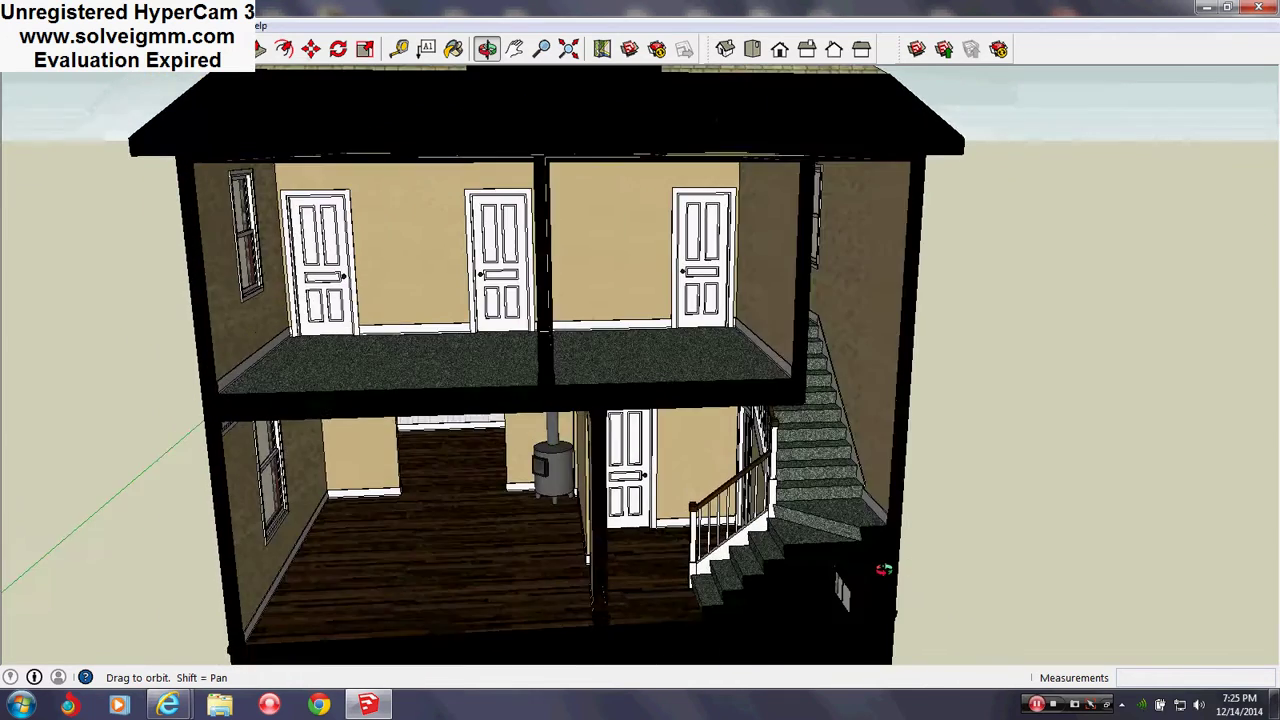
mouse_move(732, 540)
middle_mouse_down()
mouse_move(845, 558)
mouse_move(779, 471)
mouse_move(818, 468)
middle_mouse_up()
scroll(845, 558, "down", 3)
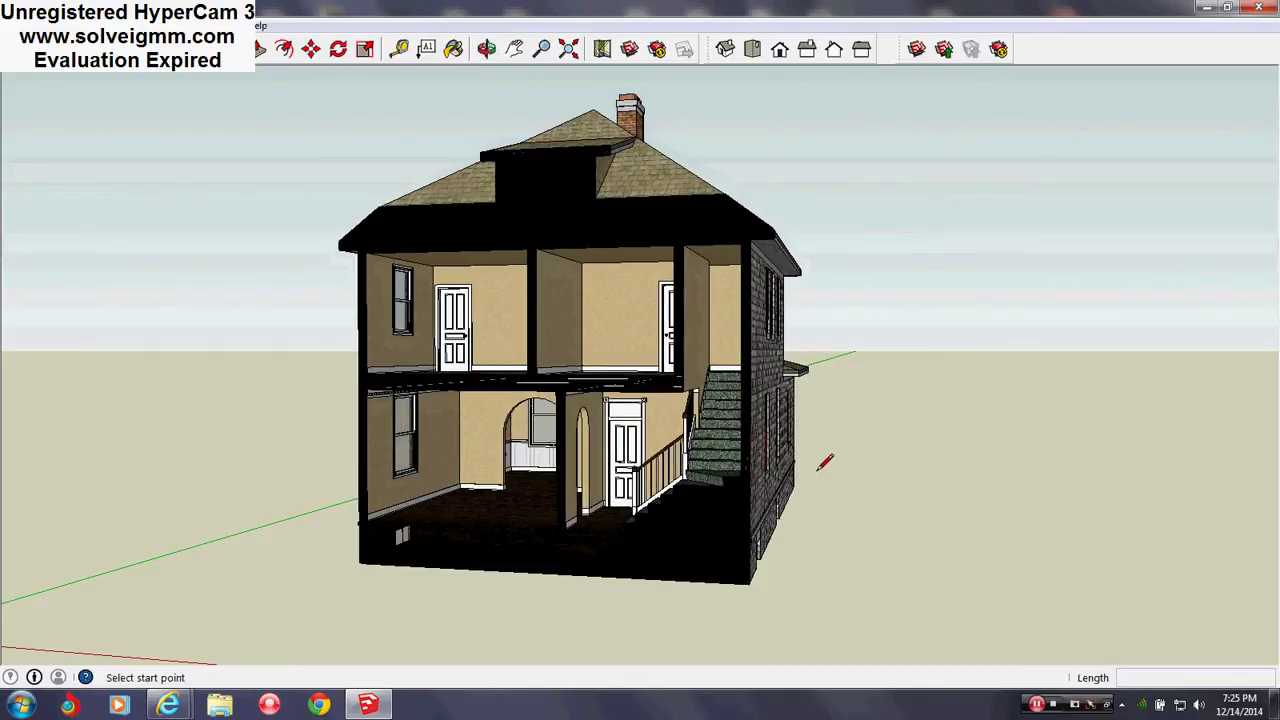
key("Page_Down")
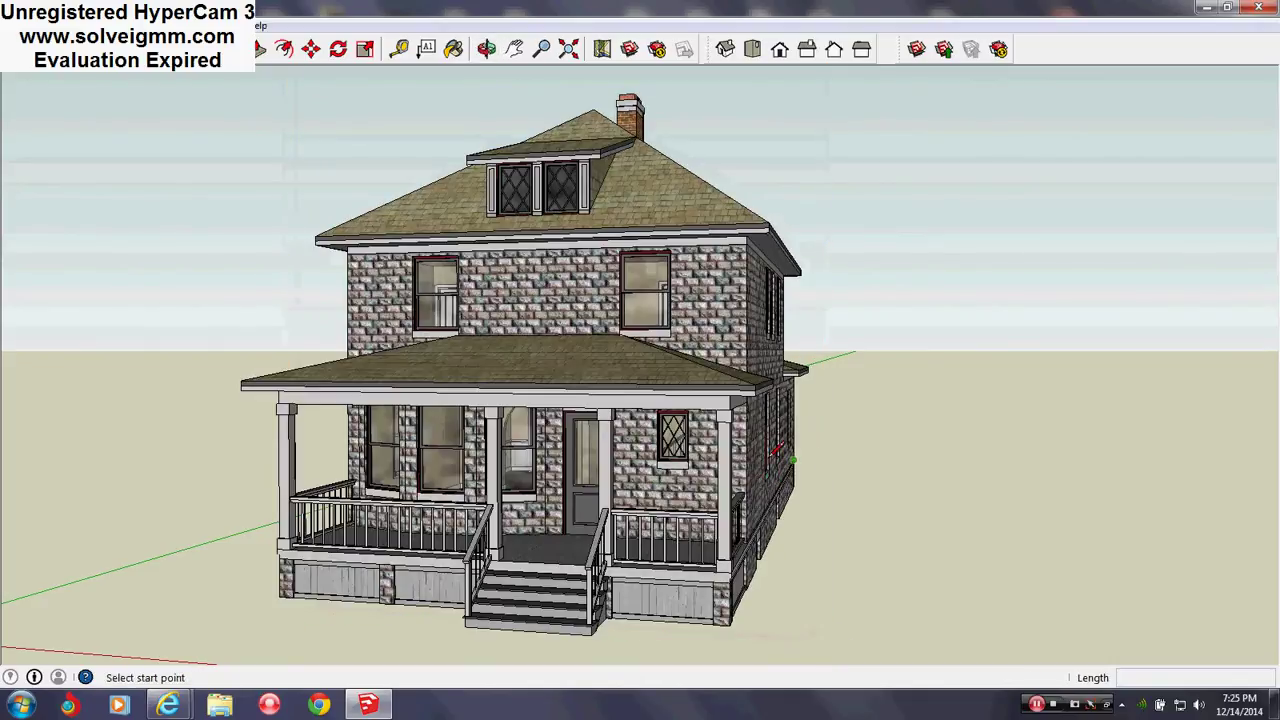
middle_click_drag(825, 462, 454, 392)
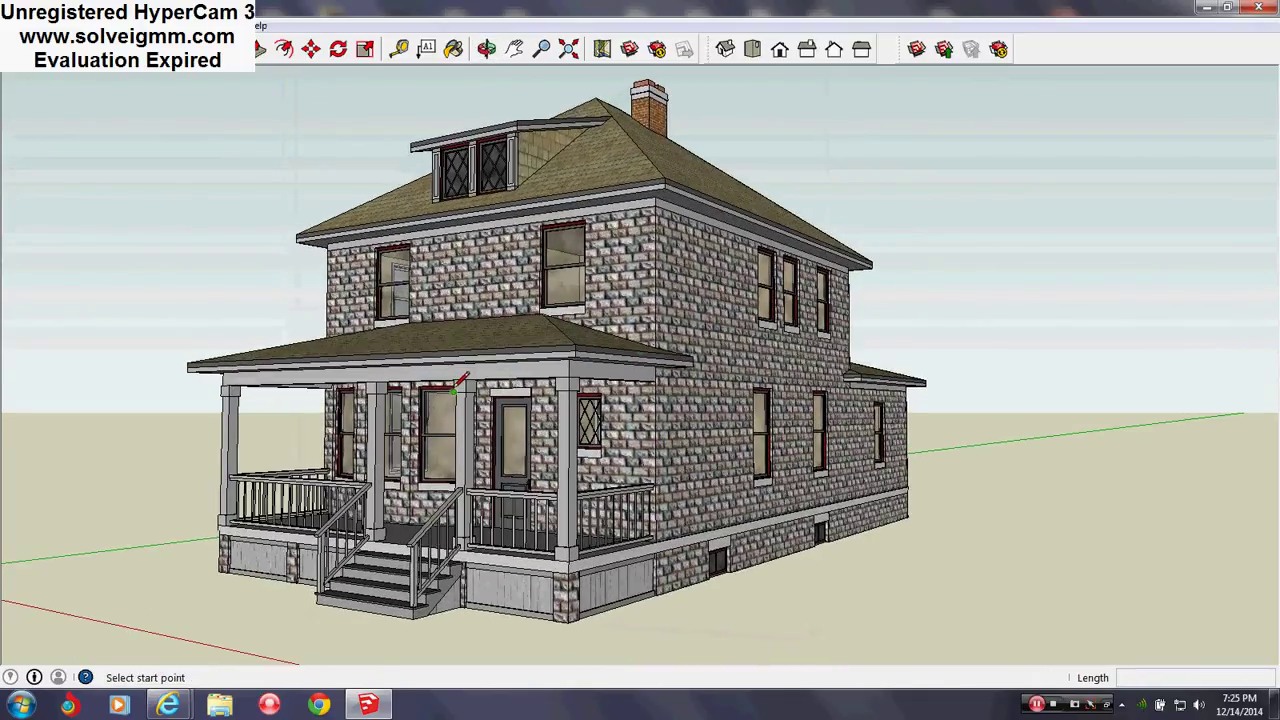